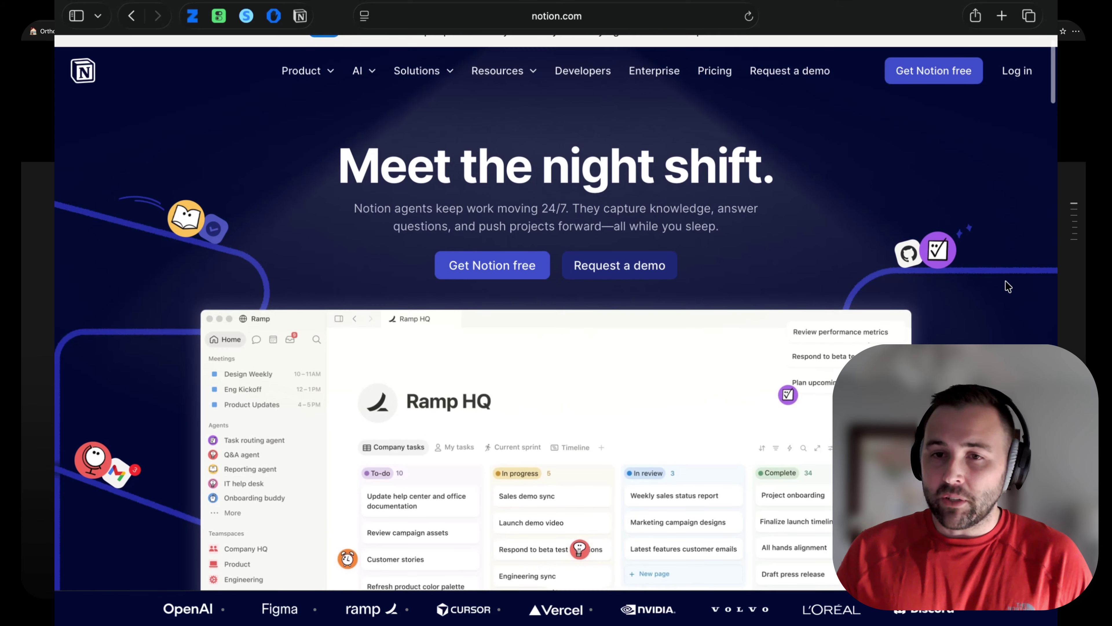
Step: Look through the Notion homepage's sections on custom agents, on-demand assistants, enterprise search, meeting notes, docs and knowledge base
scroll(1007, 282, "down", 3)
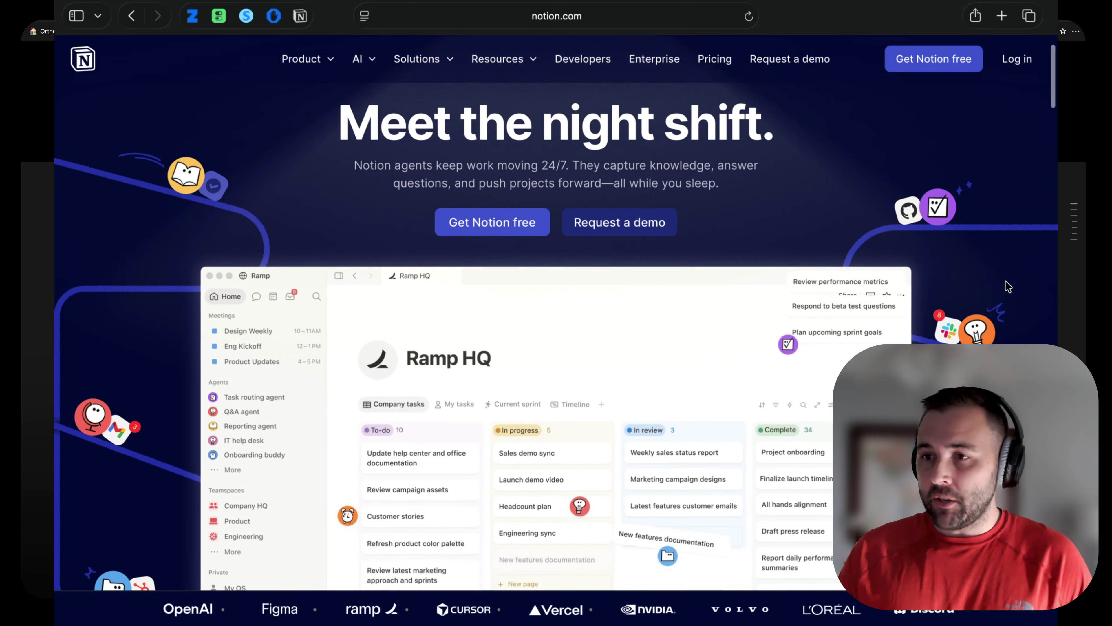
scroll(1006, 286, "down", 5)
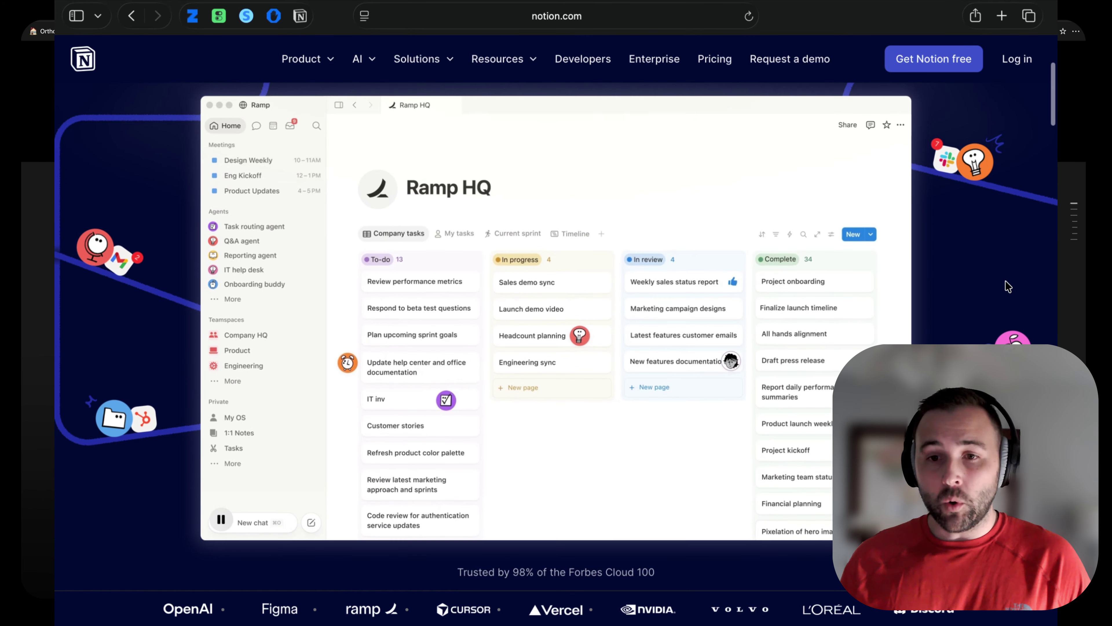
scroll(1007, 286, "down", 6)
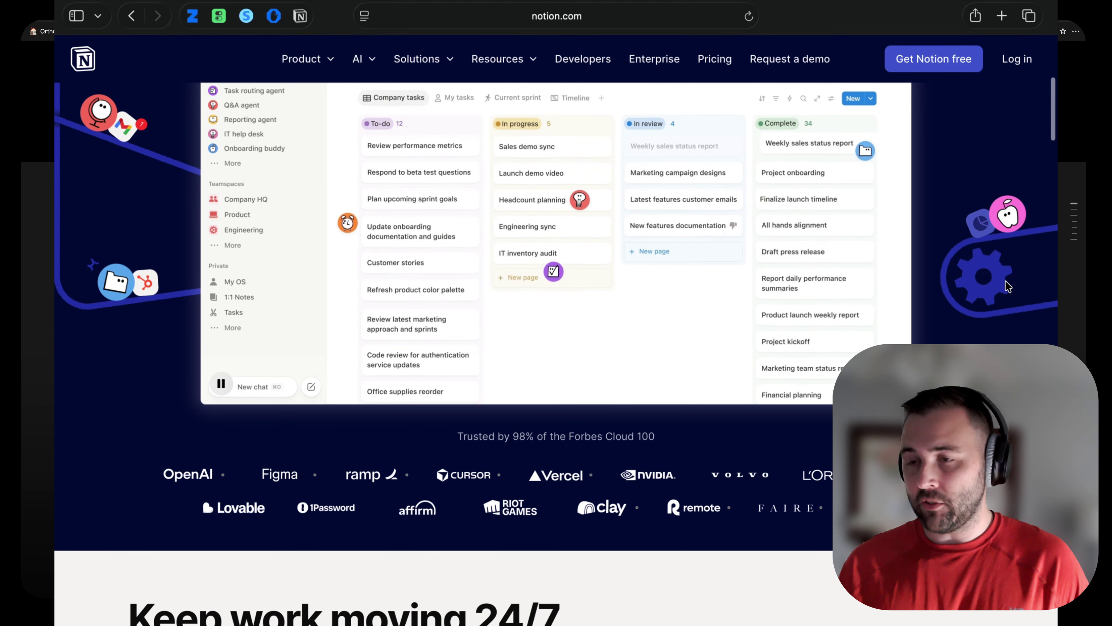
scroll(1006, 286, "down", 5)
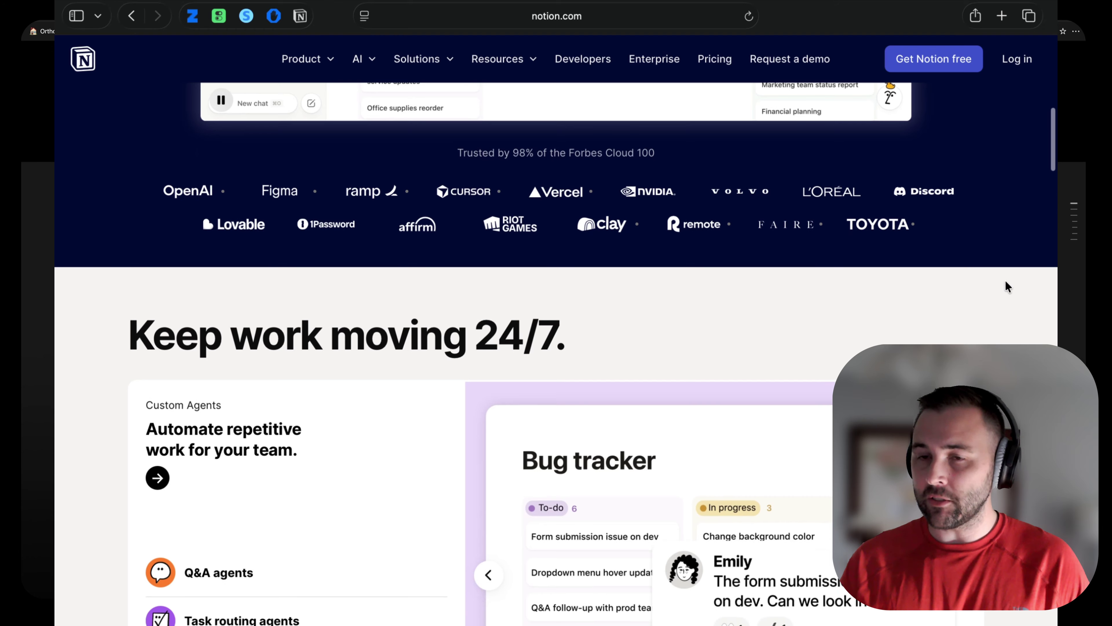
scroll(1006, 285, "down", 5)
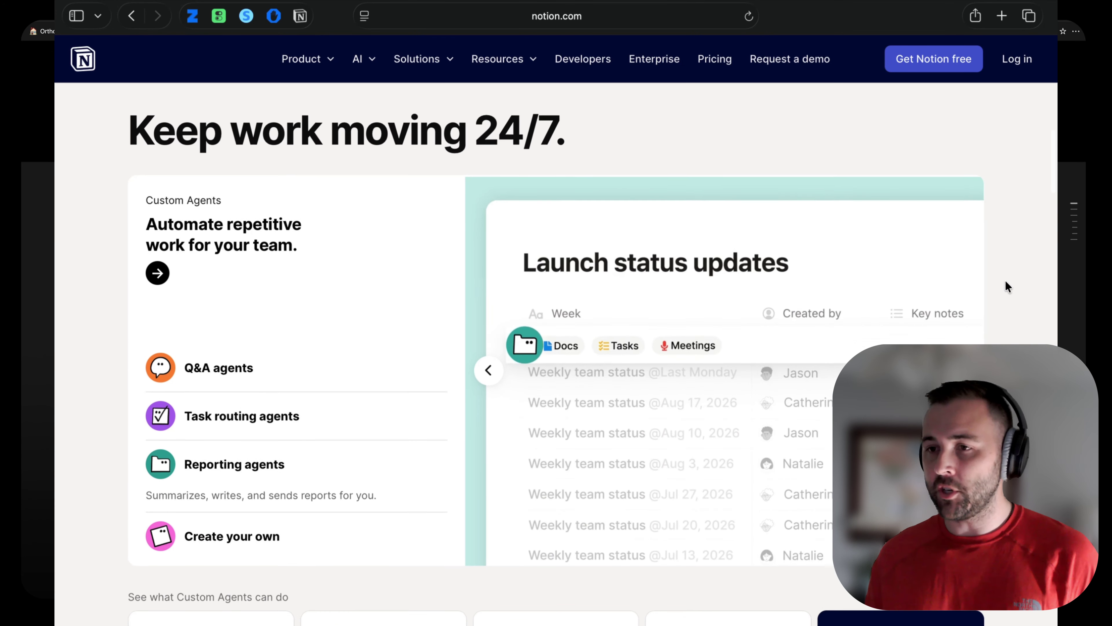
scroll(1006, 286, "down", 3)
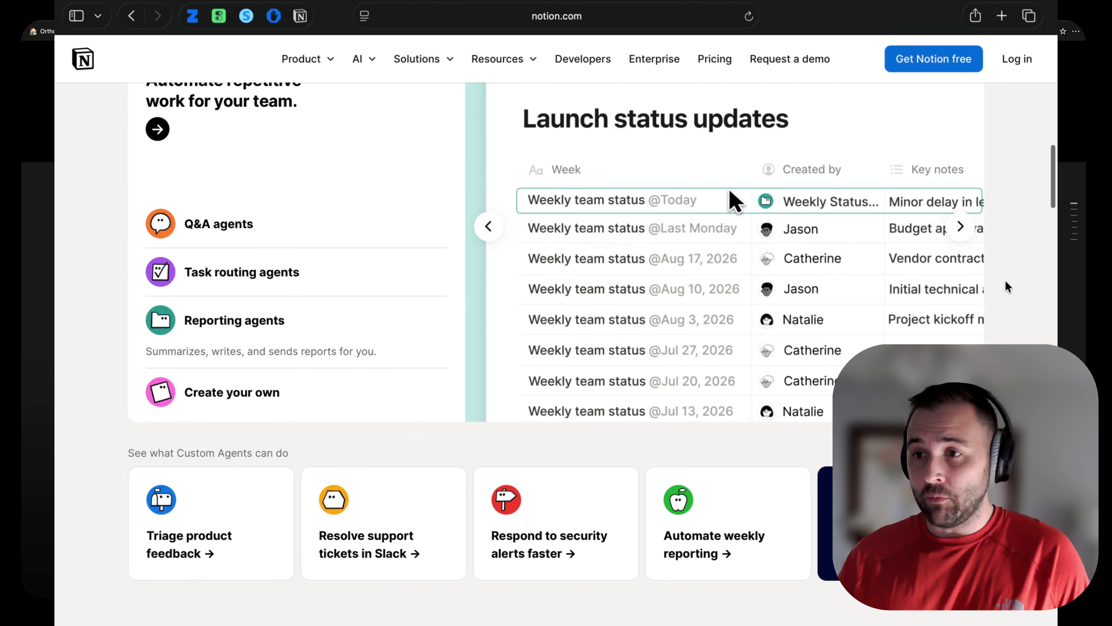
scroll(1007, 286, "down", 5)
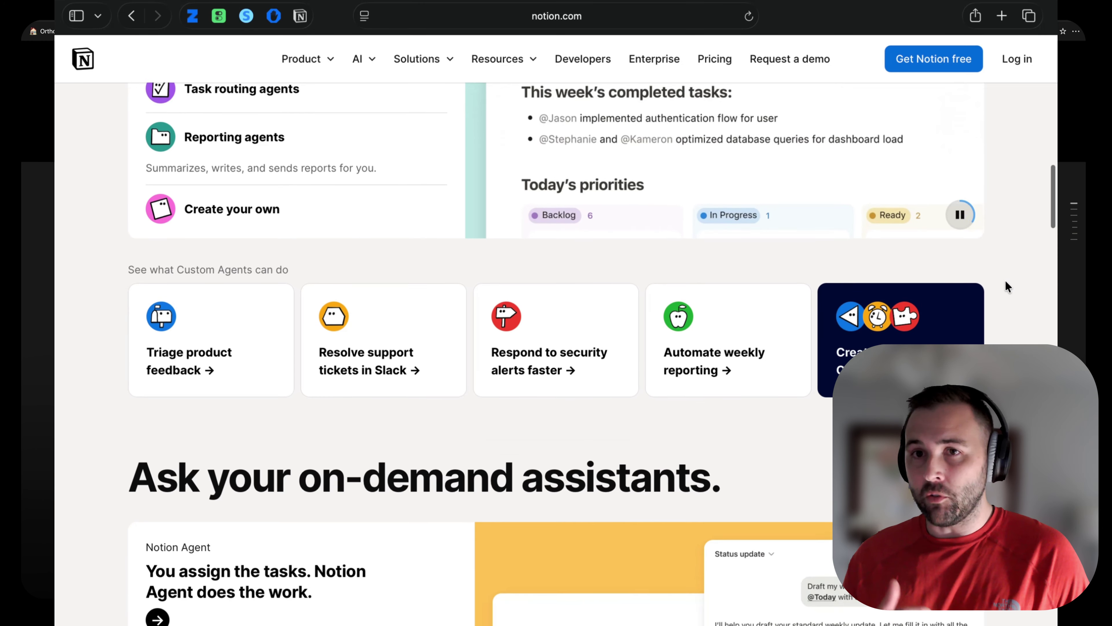
scroll(1007, 285, "down", 5)
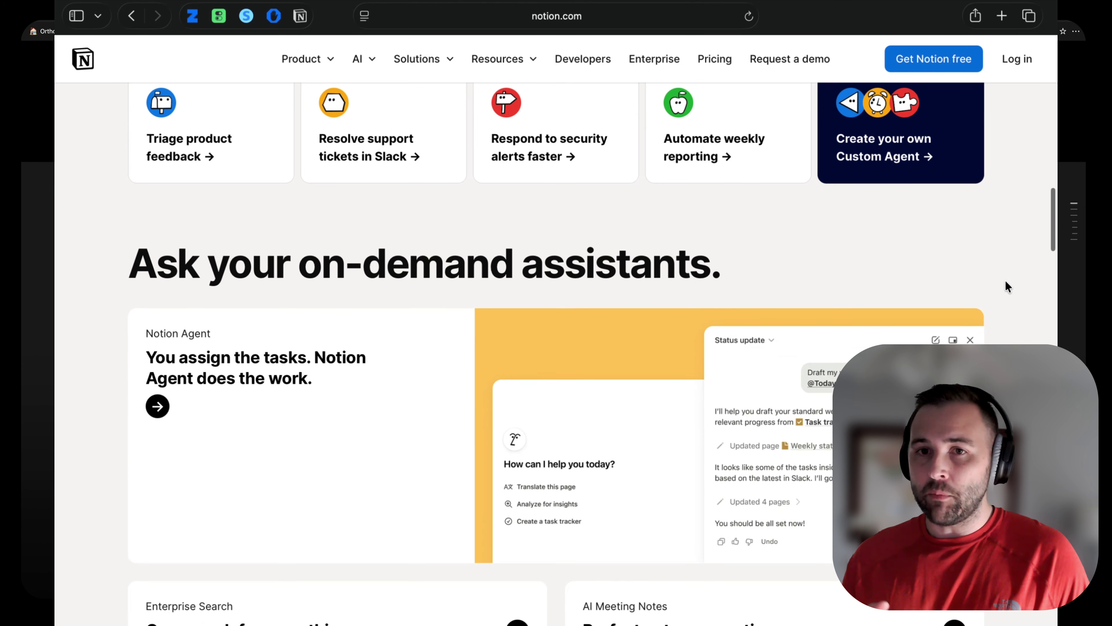
scroll(1006, 286, "down", 5)
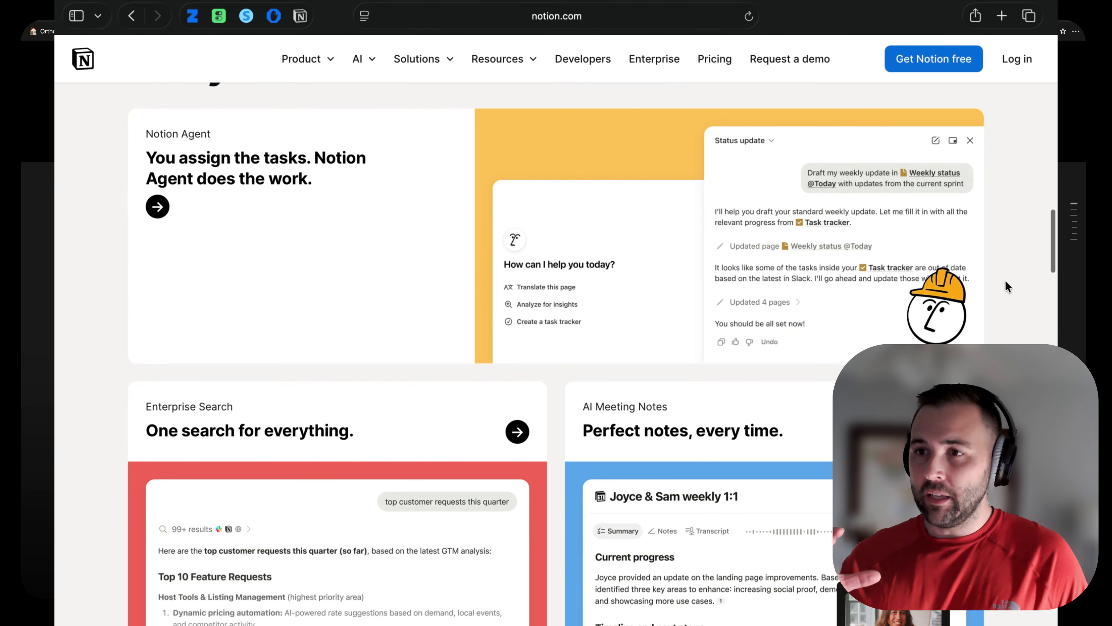
scroll(1006, 285, "down", 5)
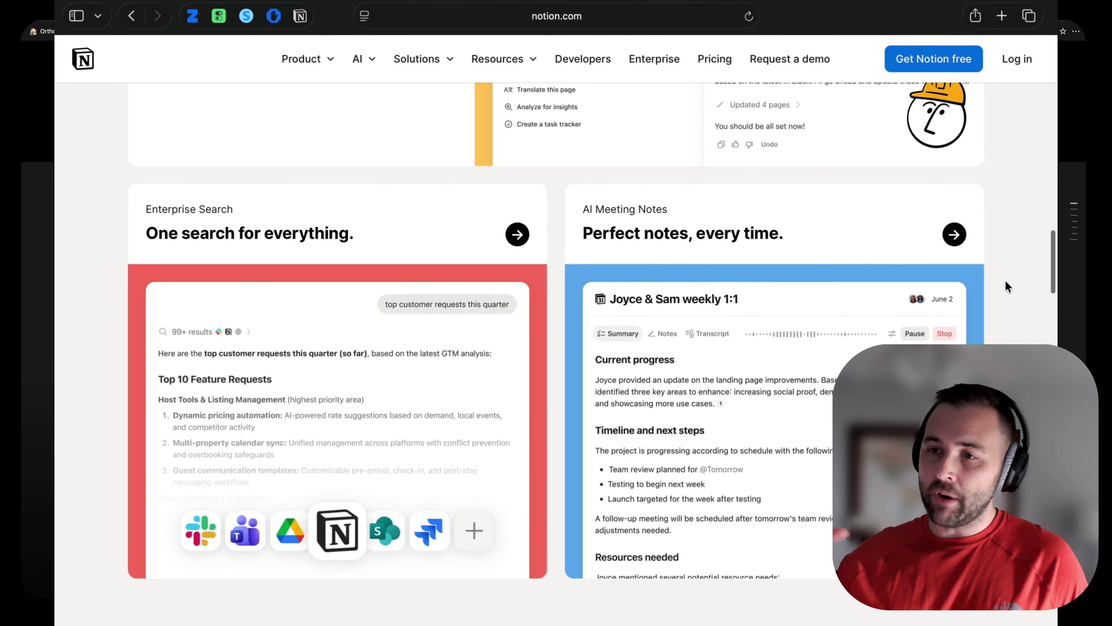
scroll(1007, 286, "down", 5)
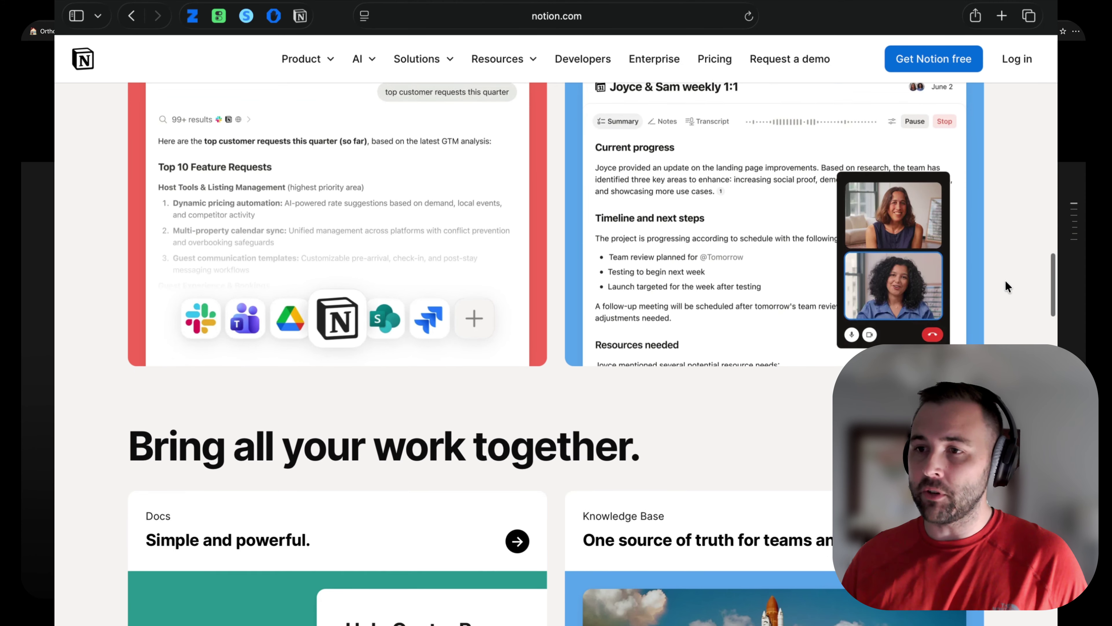
scroll(1008, 285, "down", 5)
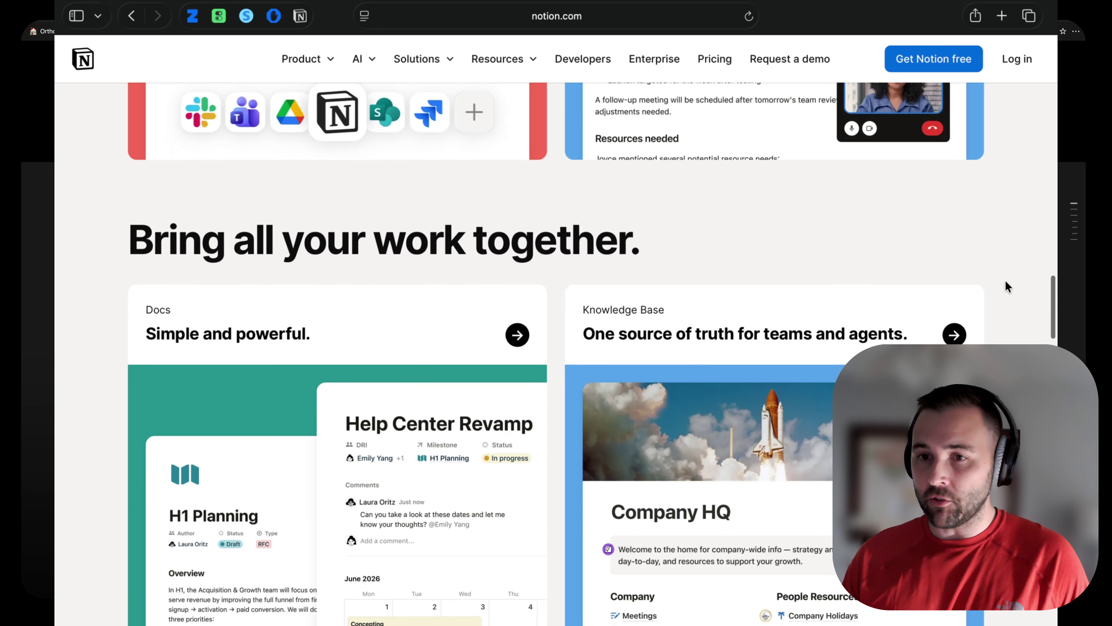
scroll(1006, 286, "down", 3)
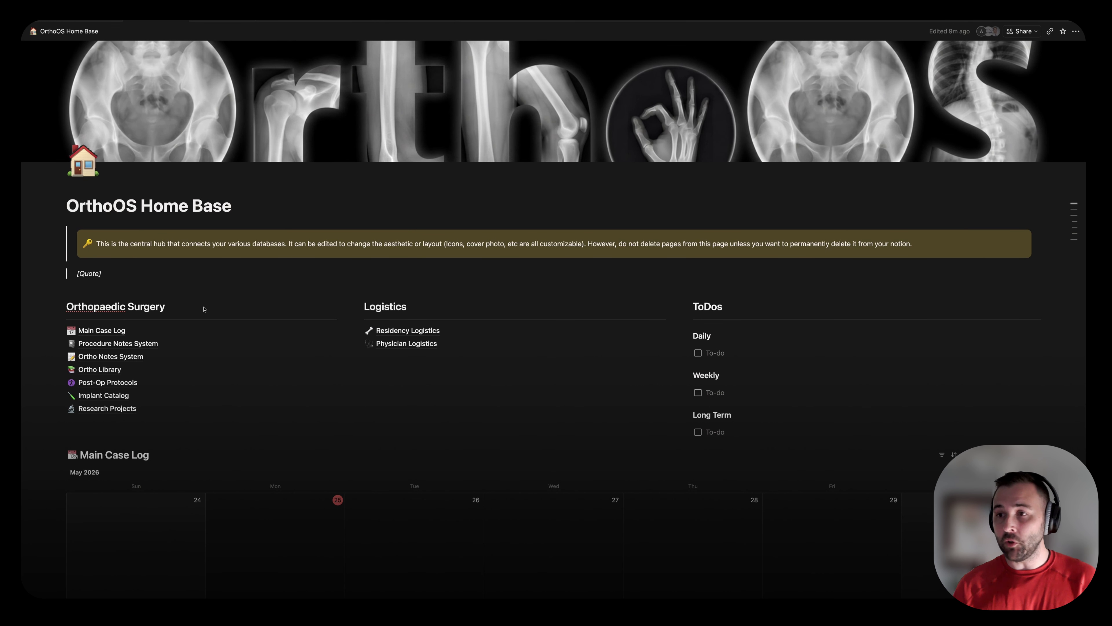
Step: Review the available tag options for the EXAMPLE CASE - FRACTURE entry in the Main Case Log and return to OrthoOS Home Base
left_click(101, 331)
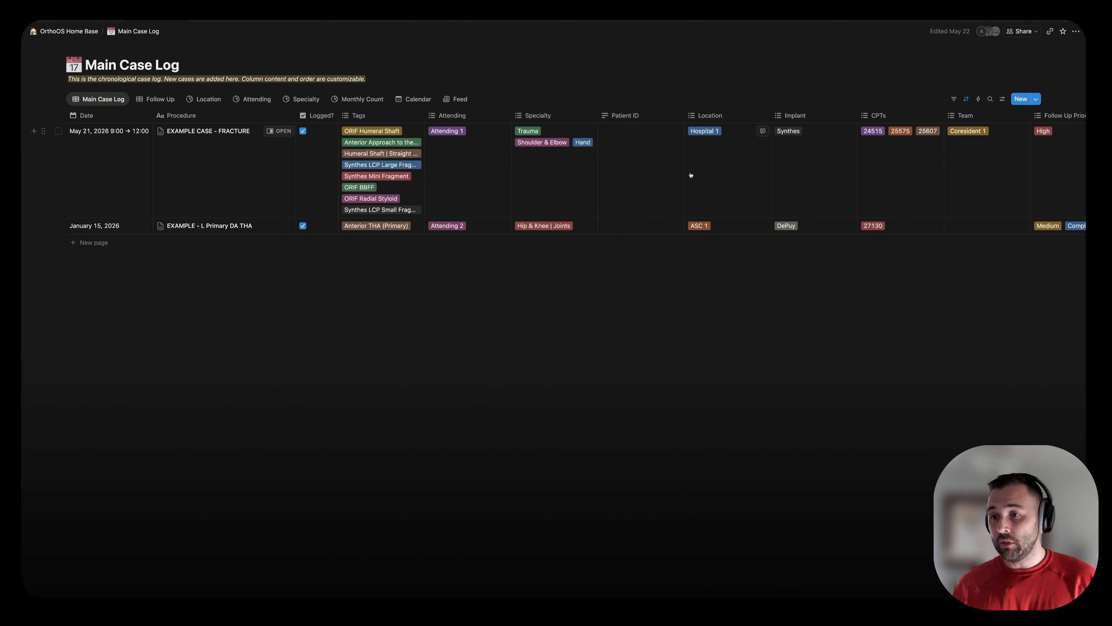
left_click(412, 191)
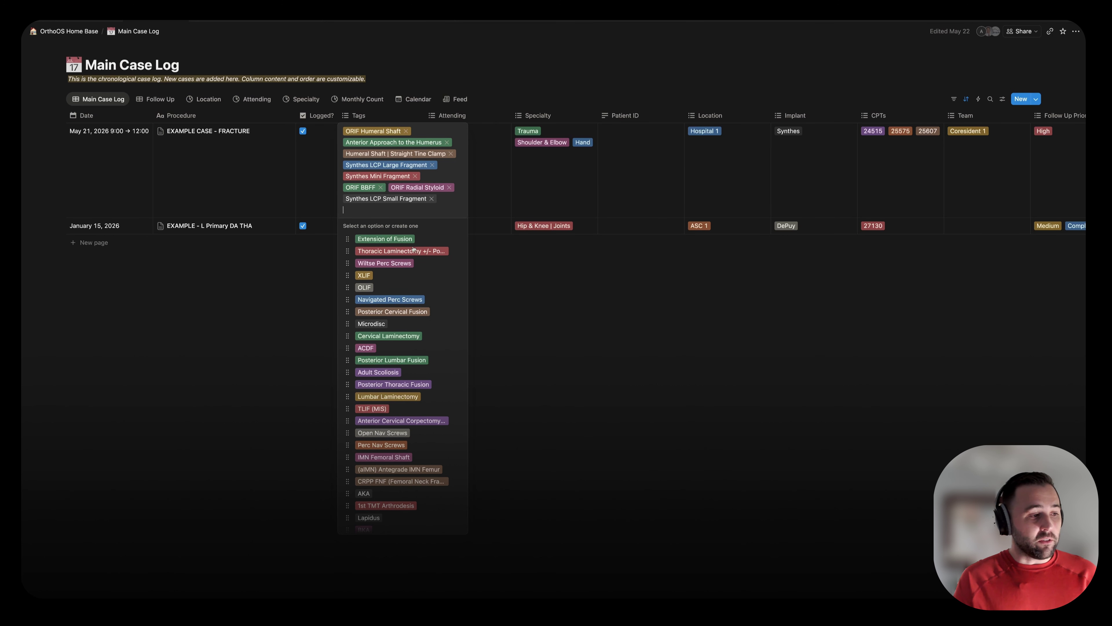
scroll(406, 346, "down", 3)
scroll(406, 346, "down", 10)
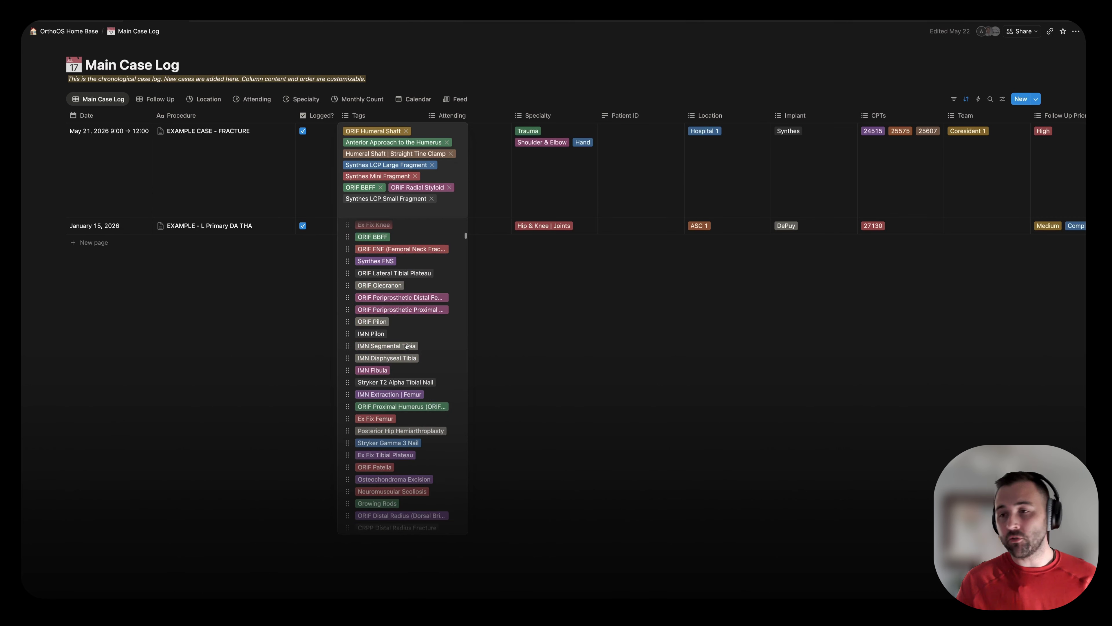
scroll(407, 346, "down", 10)
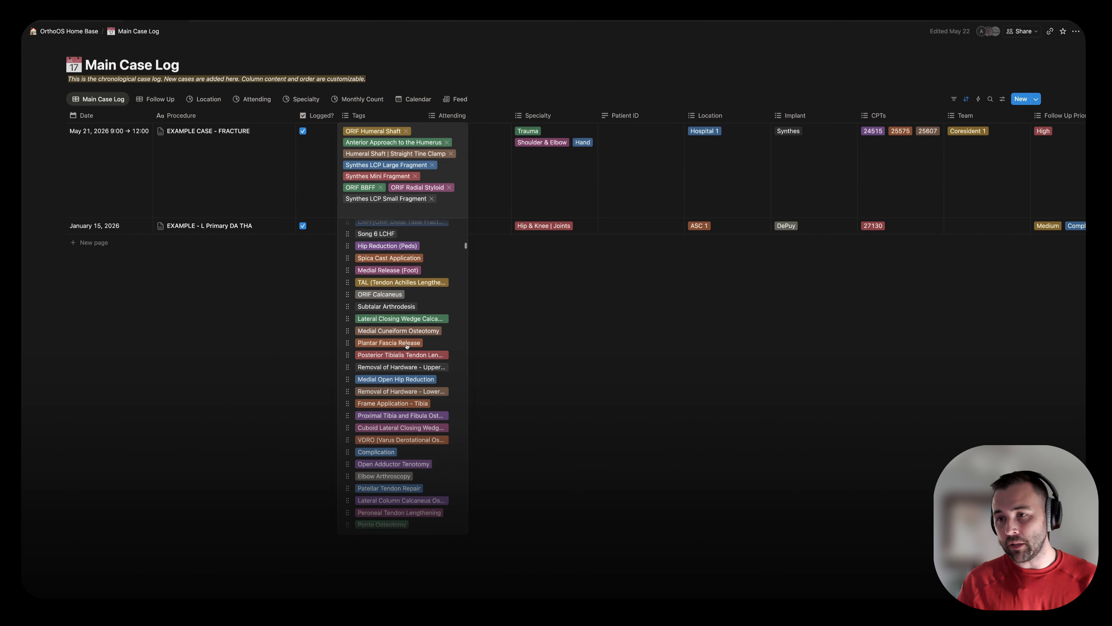
scroll(406, 347, "down", 10)
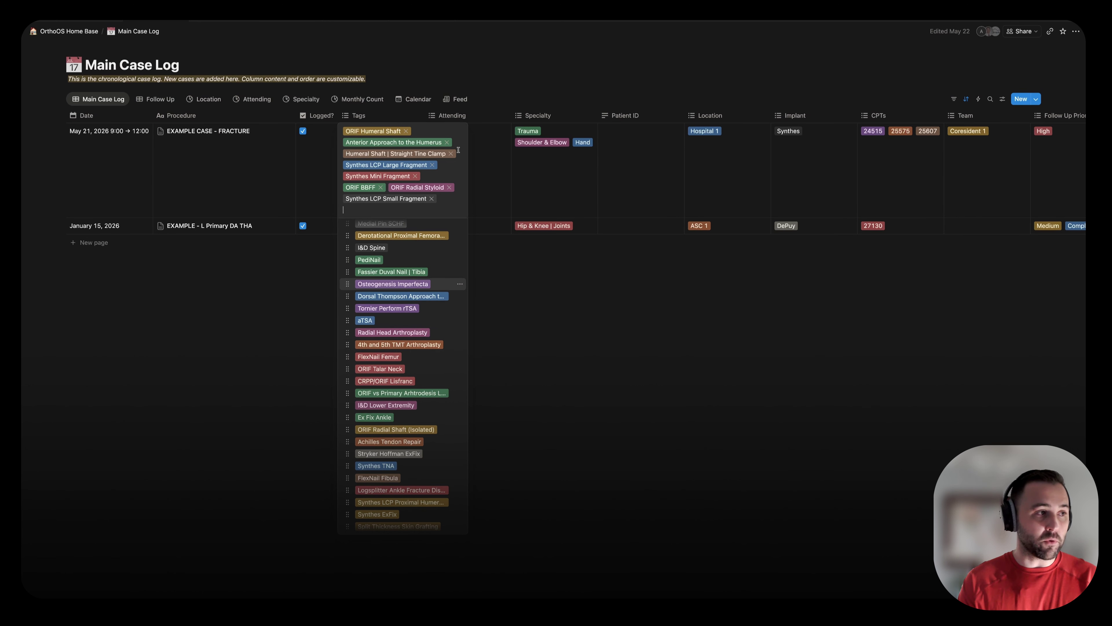
key("Escape")
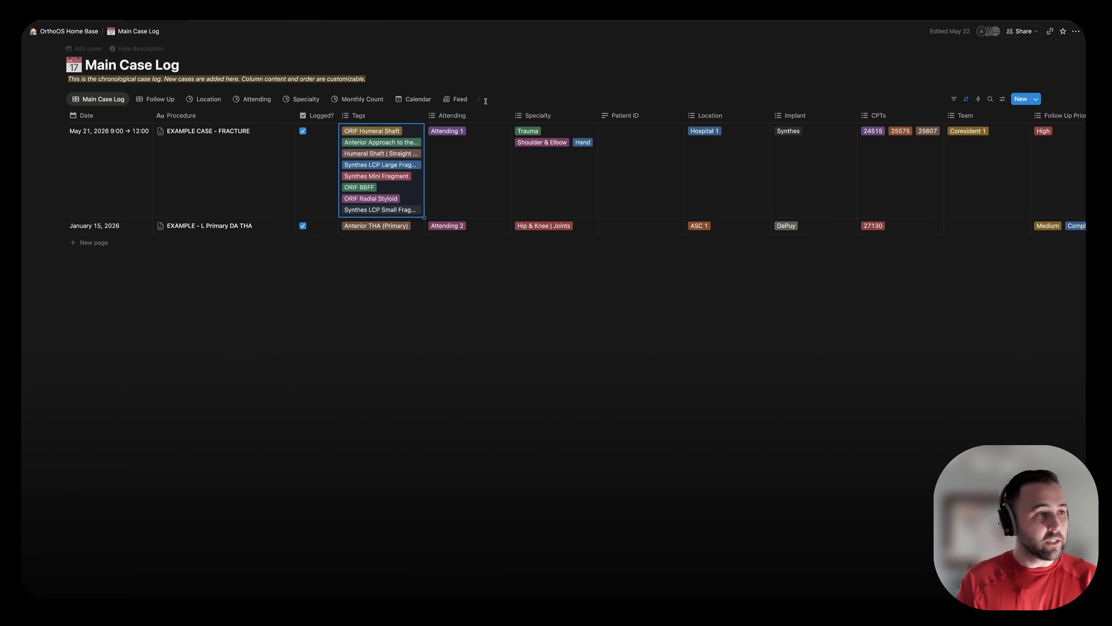
left_click(94, 32)
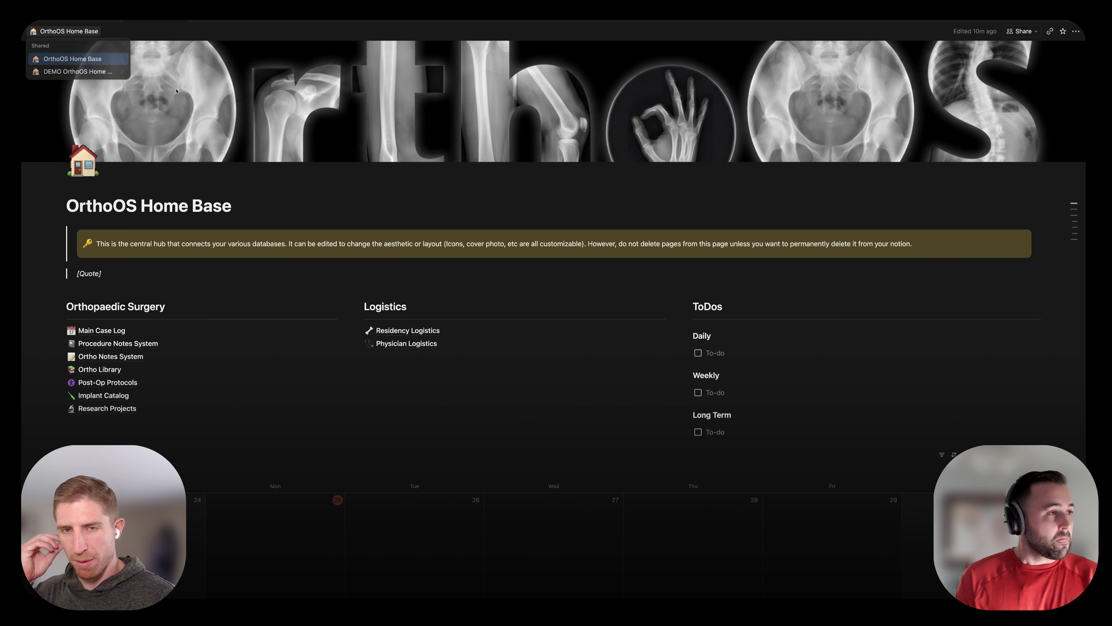
Step: Open the ORIF Humeral Shaft note from the Trauma procedure notes in the side view and widen that view
mouse_move(162, 346)
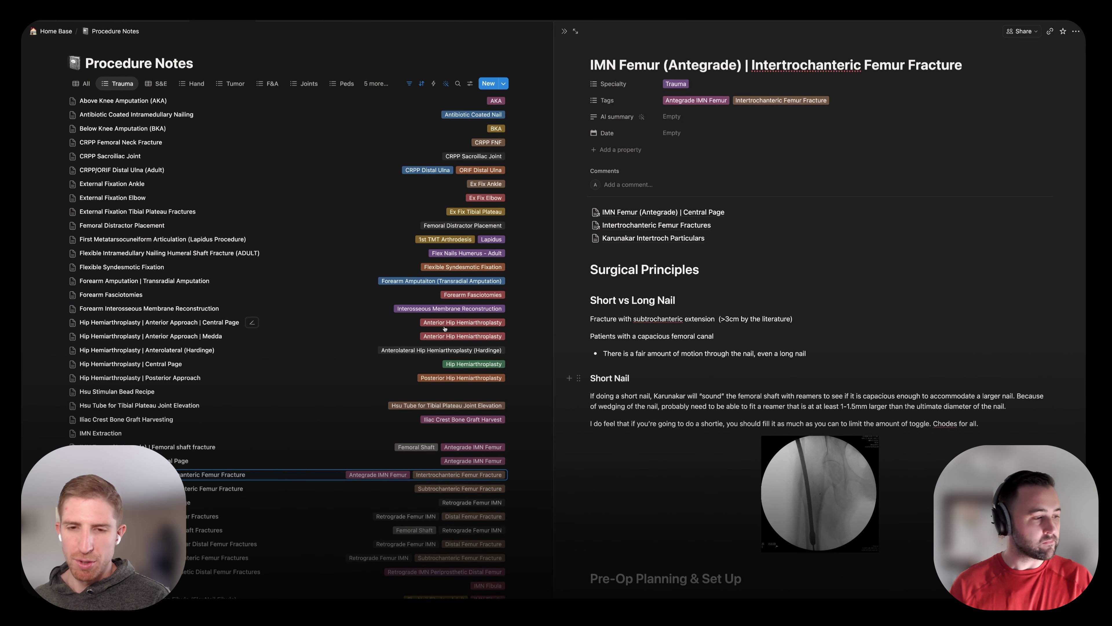
scroll(255, 425, "down", 15)
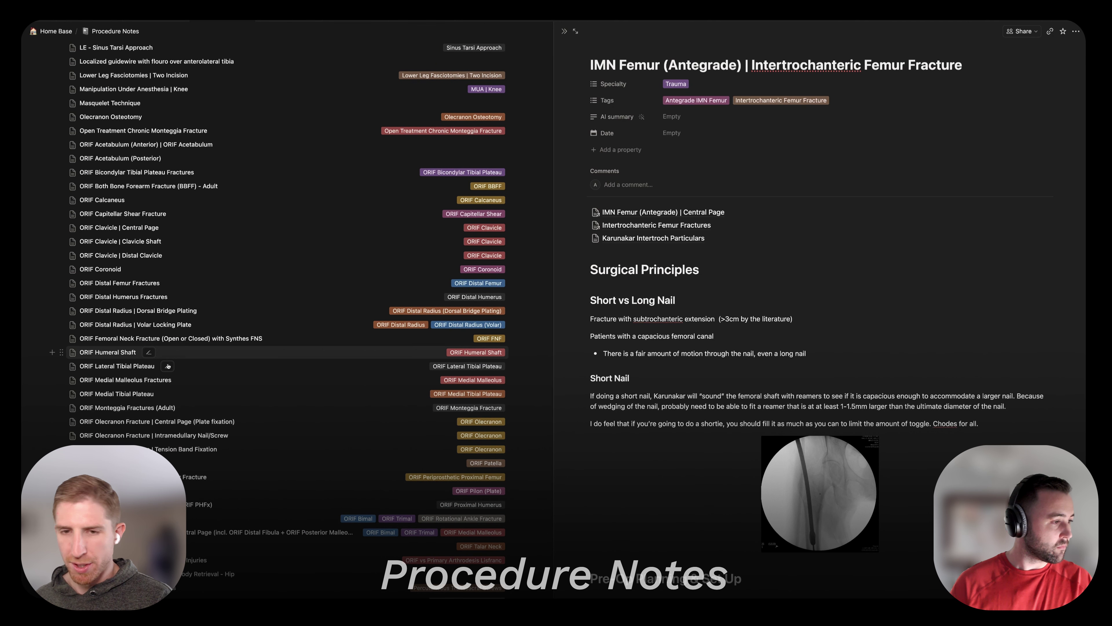
scroll(166, 385, "down", 3)
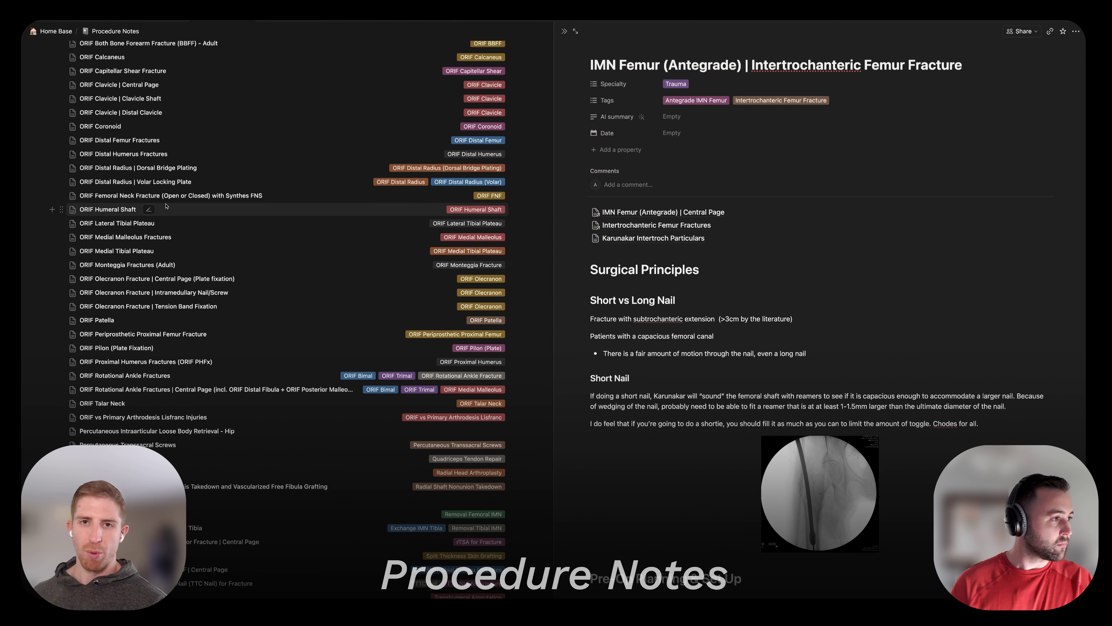
left_click(125, 210)
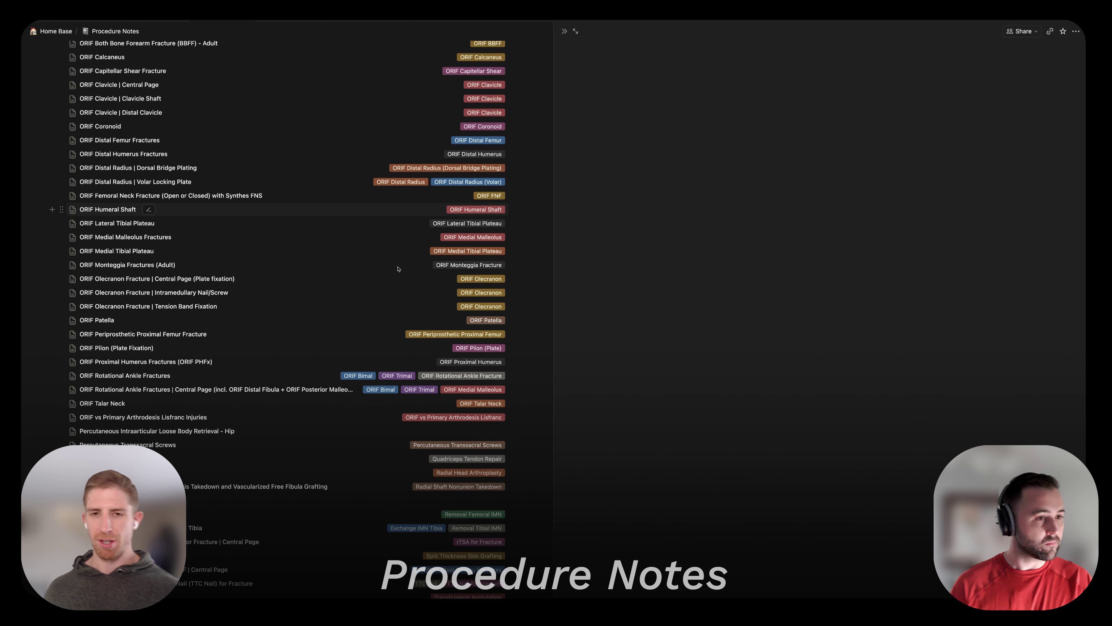
scroll(681, 416, "down", 1)
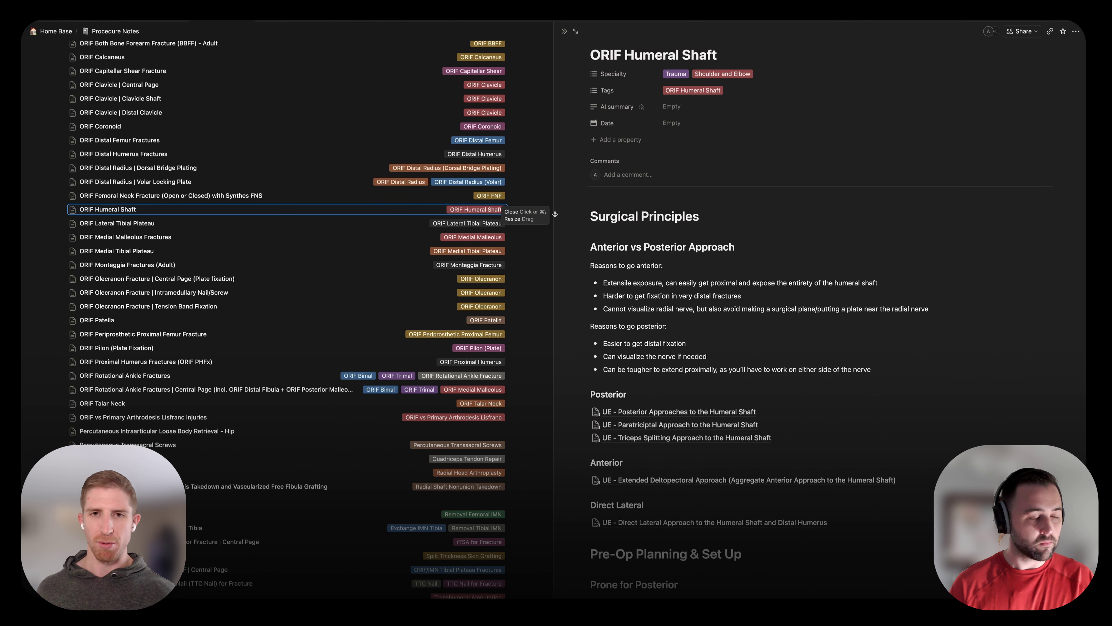
left_click_drag(555, 214, 405, 214)
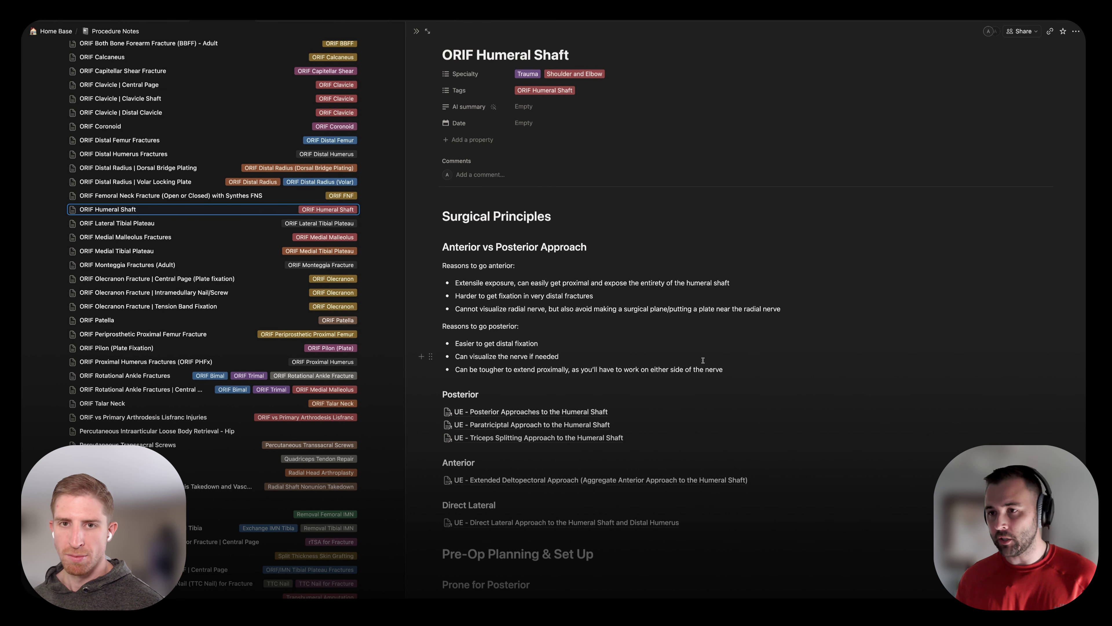
Step: Read through the ORIF Humeral Shaft note's pre-op planning, implant options, procedure steps with reduction images, and post-op planning
scroll(682, 355, "down", 9)
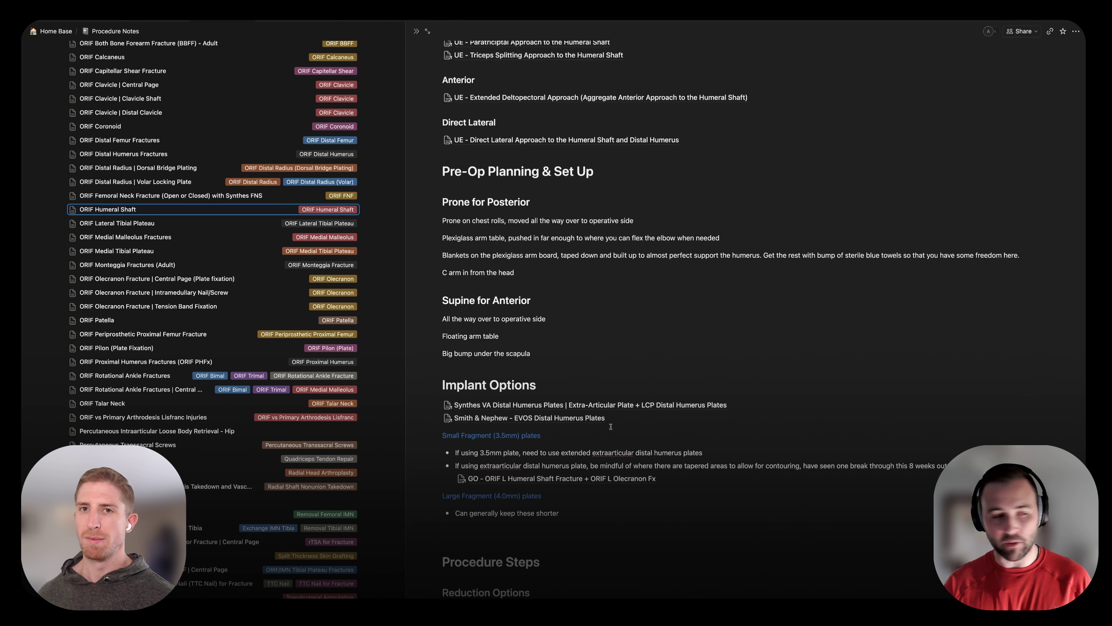
scroll(610, 426, "down", 1)
scroll(600, 433, "up", 3)
scroll(593, 440, "down", 7)
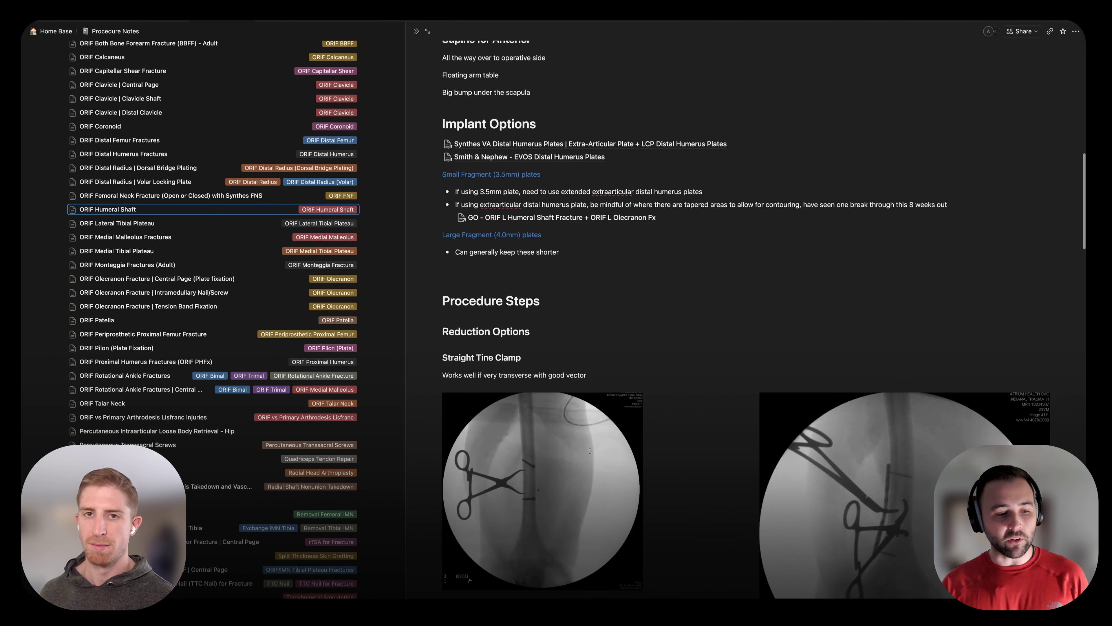
scroll(590, 450, "down", 7)
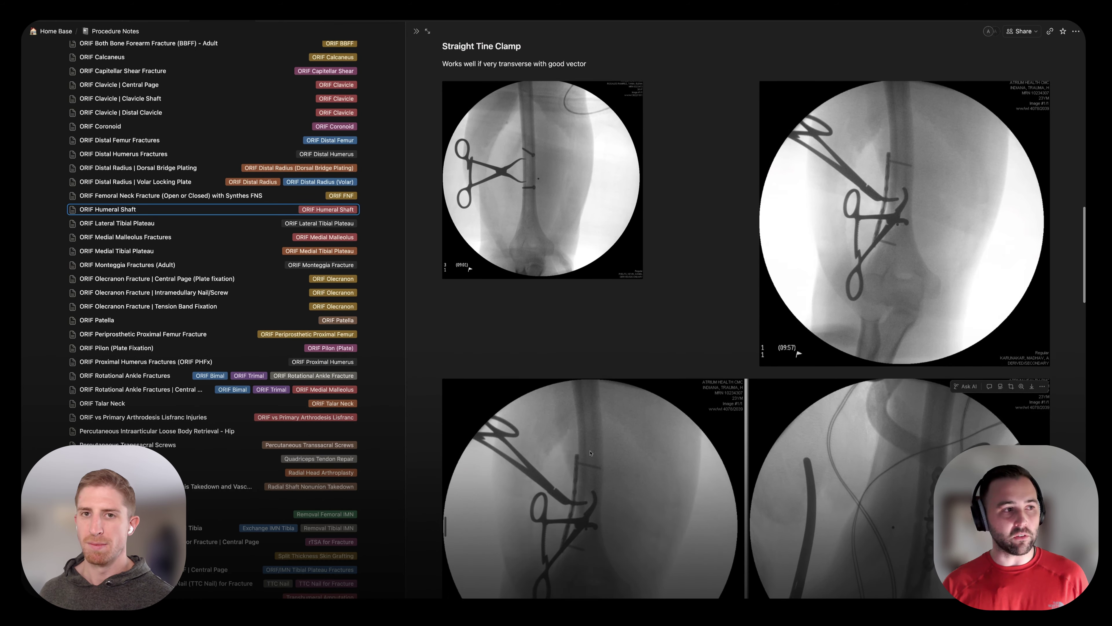
scroll(590, 453, "down", 8)
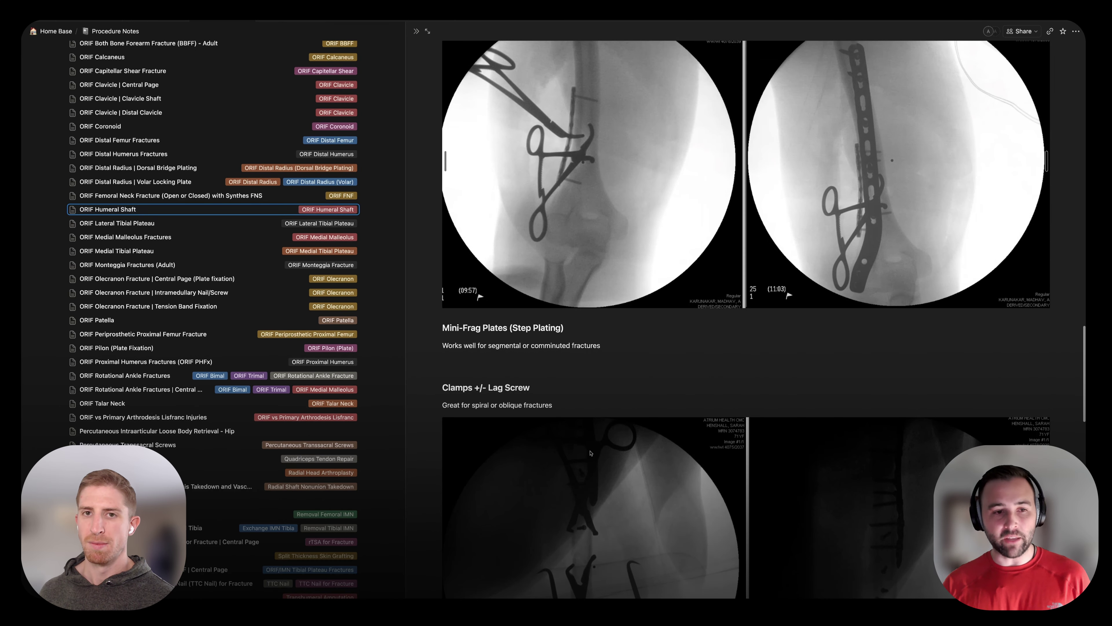
scroll(591, 453, "down", 7)
scroll(589, 453, "down", 15)
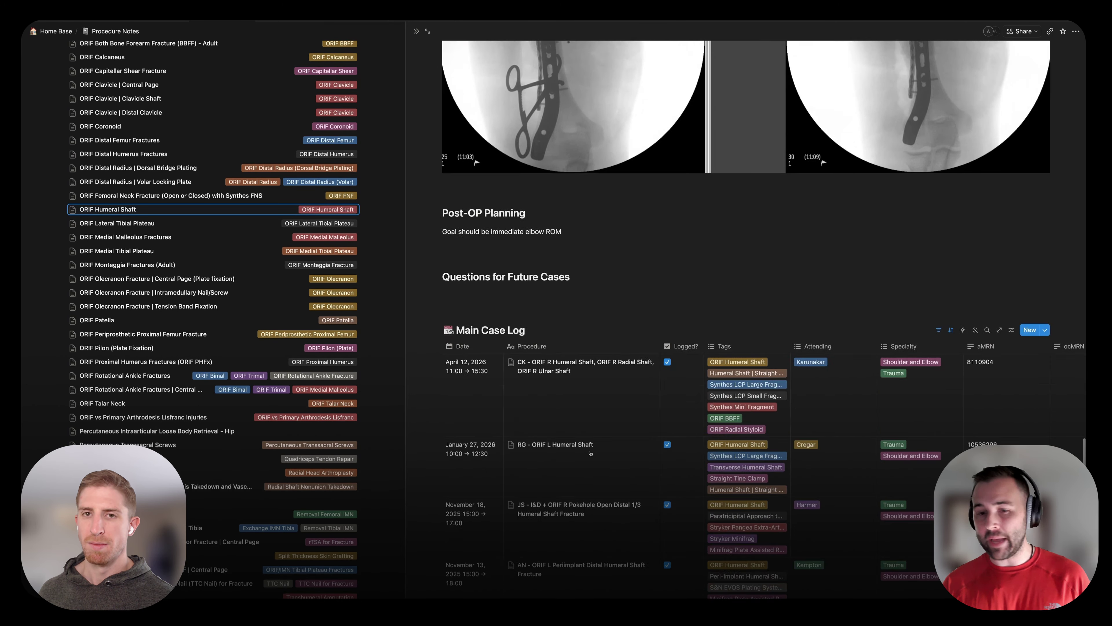
Step: Examine the humeral shaft cases in the Main Case Log table embedded at the end of the note
scroll(590, 453, "down", 4)
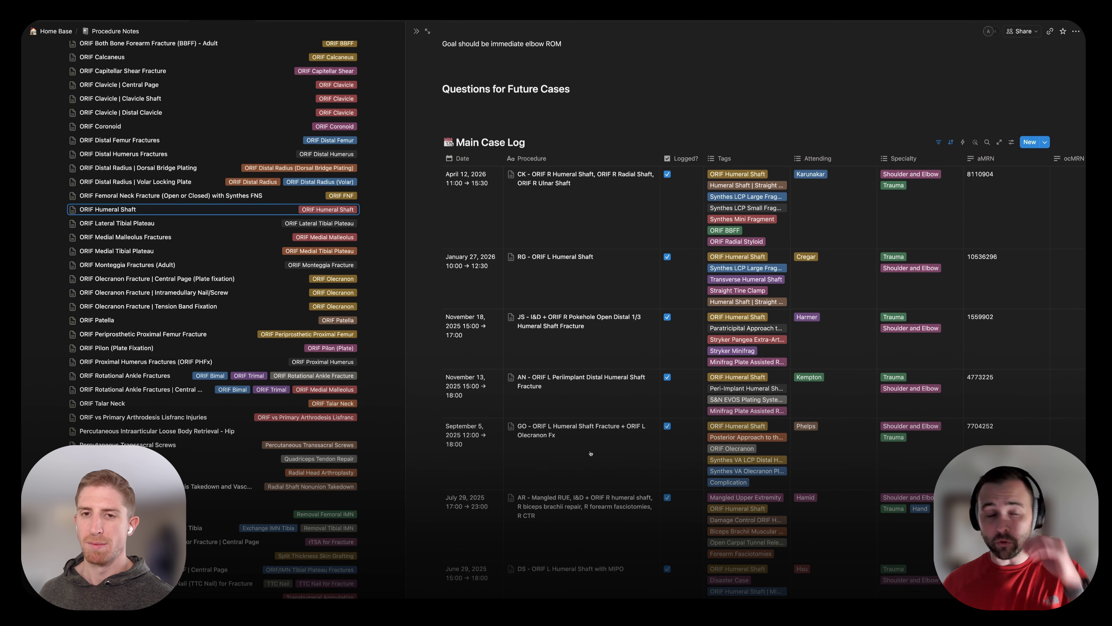
scroll(590, 453, "down", 4)
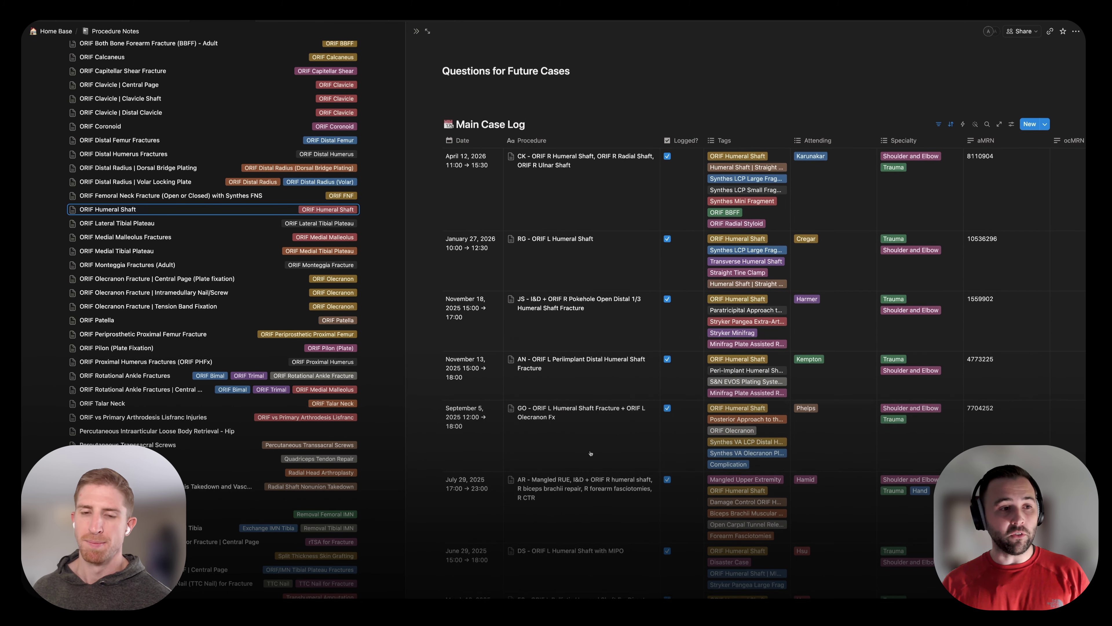
scroll(591, 453, "down", 6)
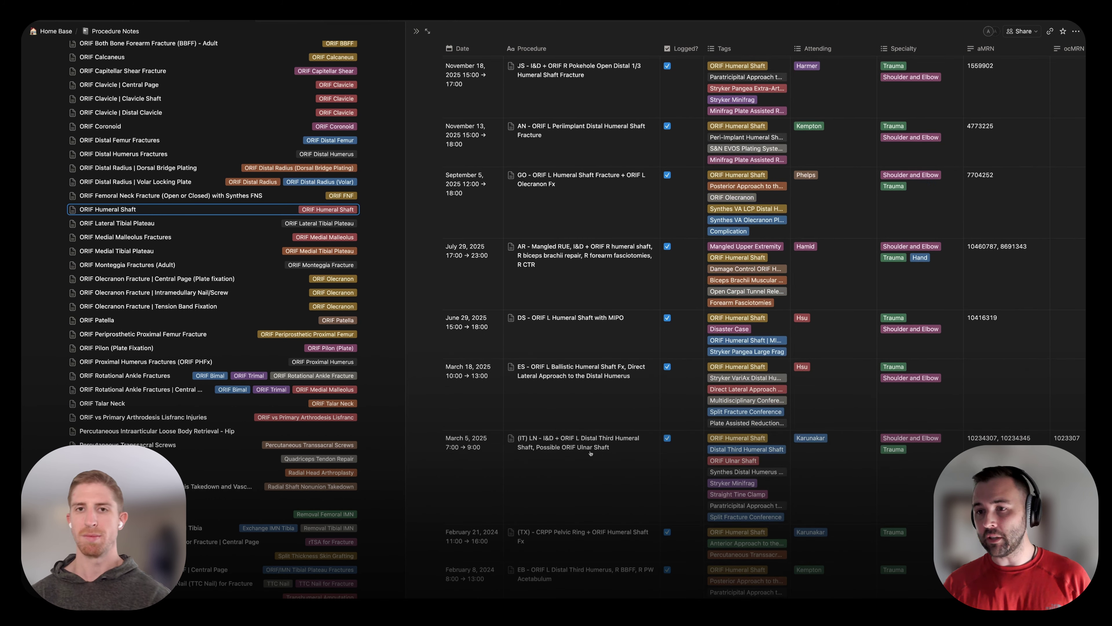
scroll(589, 453, "up", 20)
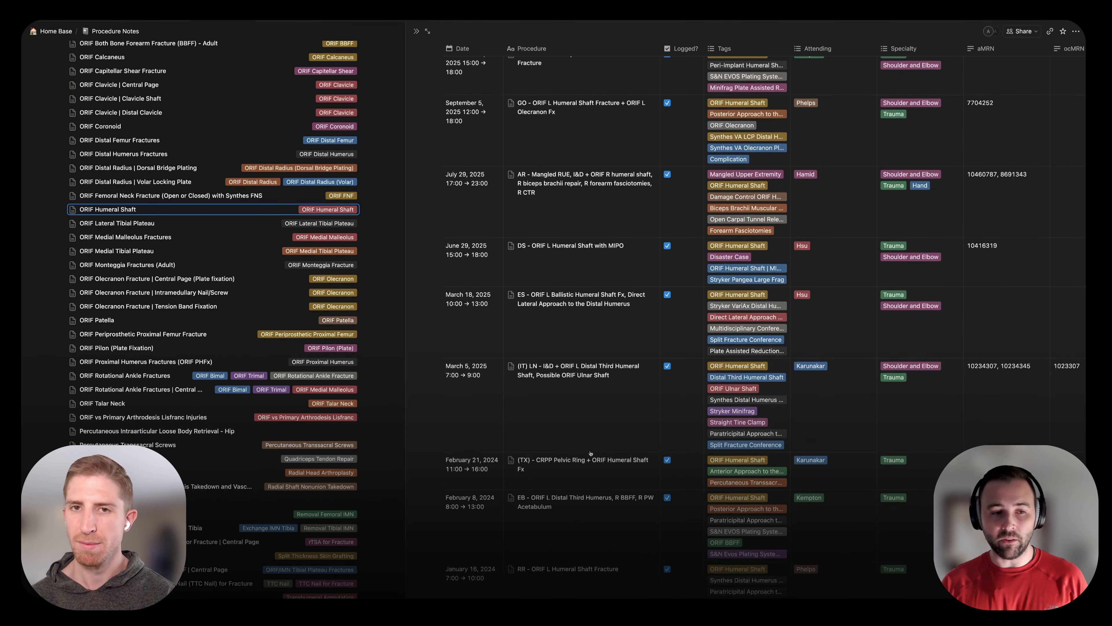
Step: Review the reduction images, plate-position notes and post-op section of the ORIF Humeral Shaft note, and return to Home Base
scroll(590, 453, "down", 15)
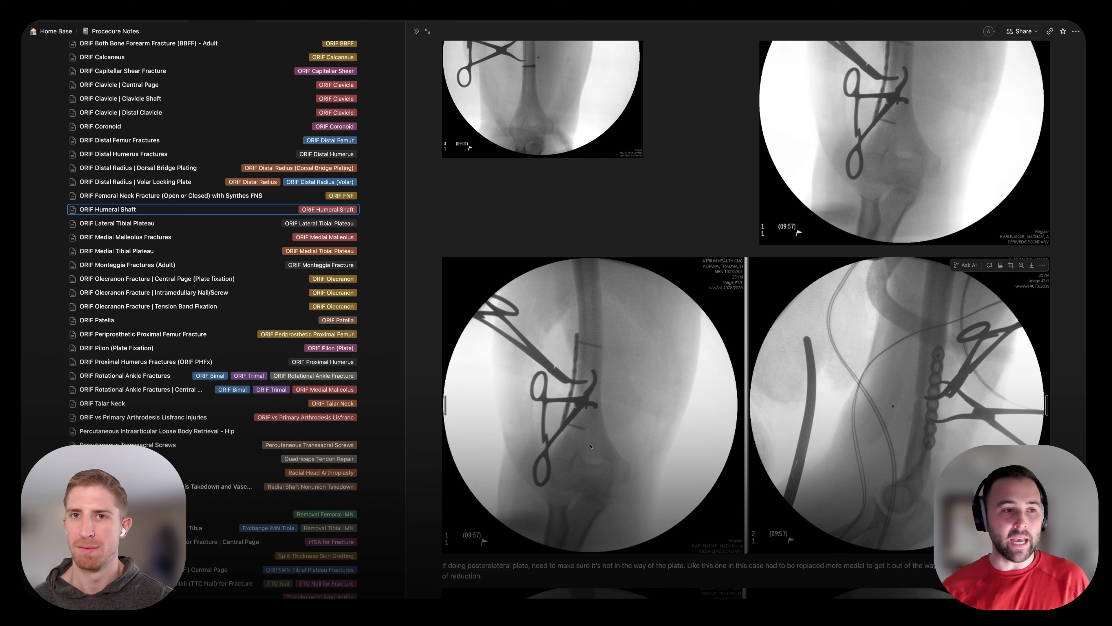
scroll(548, 357, "down", 15)
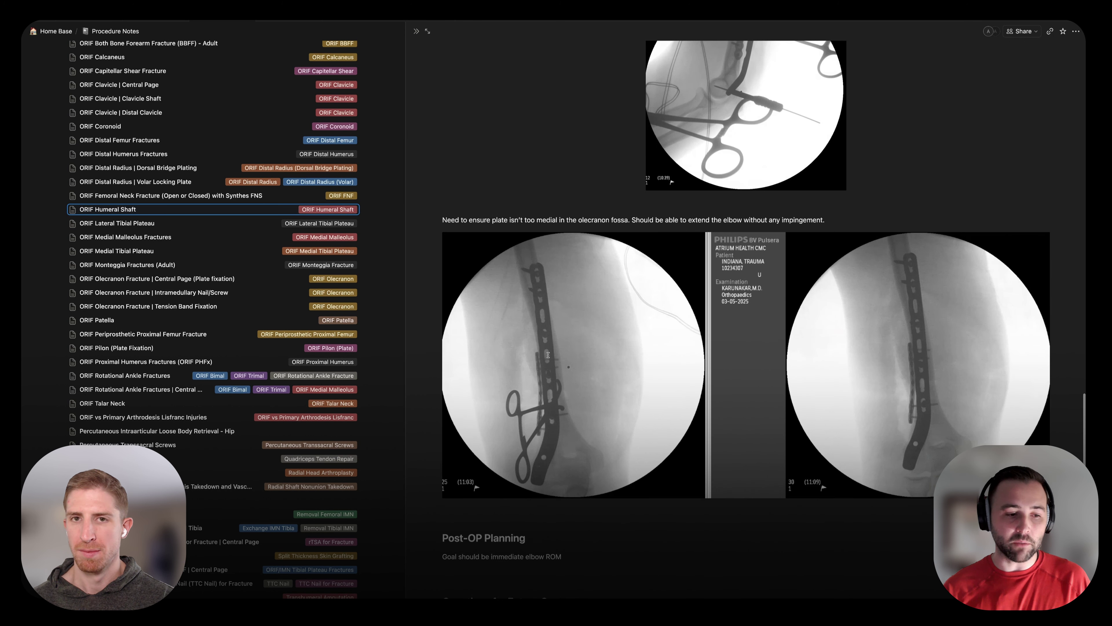
scroll(549, 355, "down", 5)
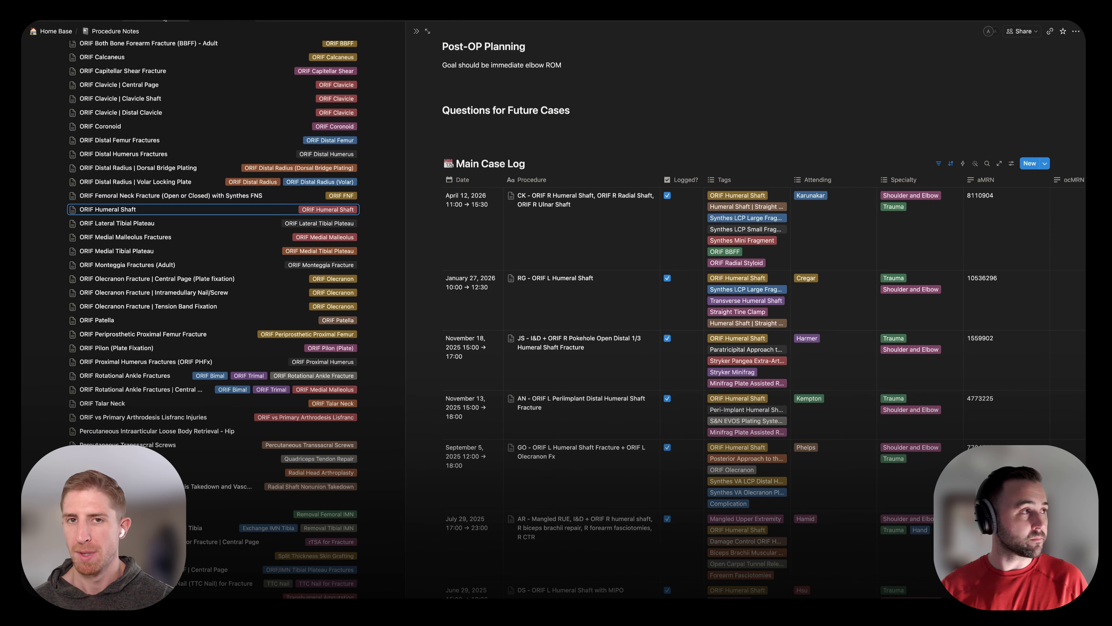
mouse_move(56, 31)
left_click(56, 31)
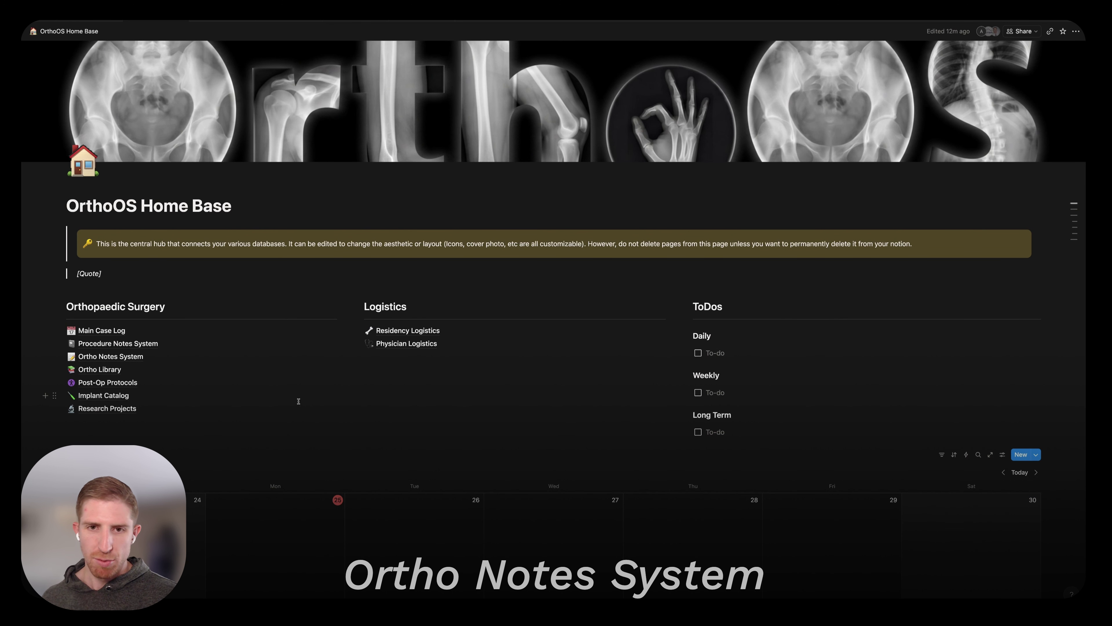
Step: Open the EXAM - Shoulder Exam note from the Ortho Notes System in the side view and widen that view
left_click(140, 358)
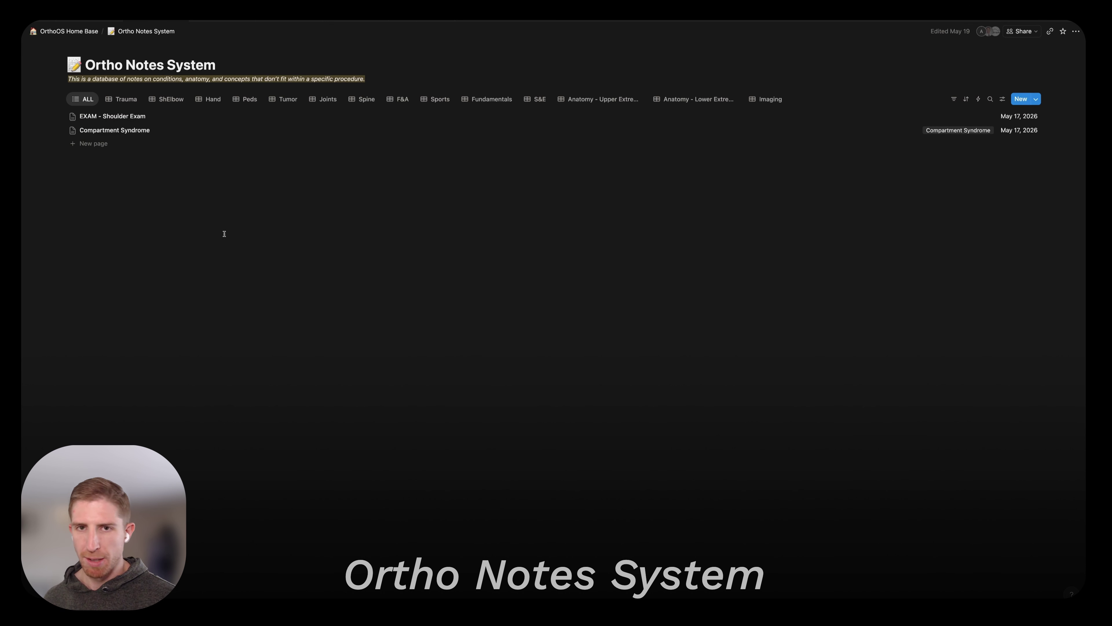
left_click(133, 117)
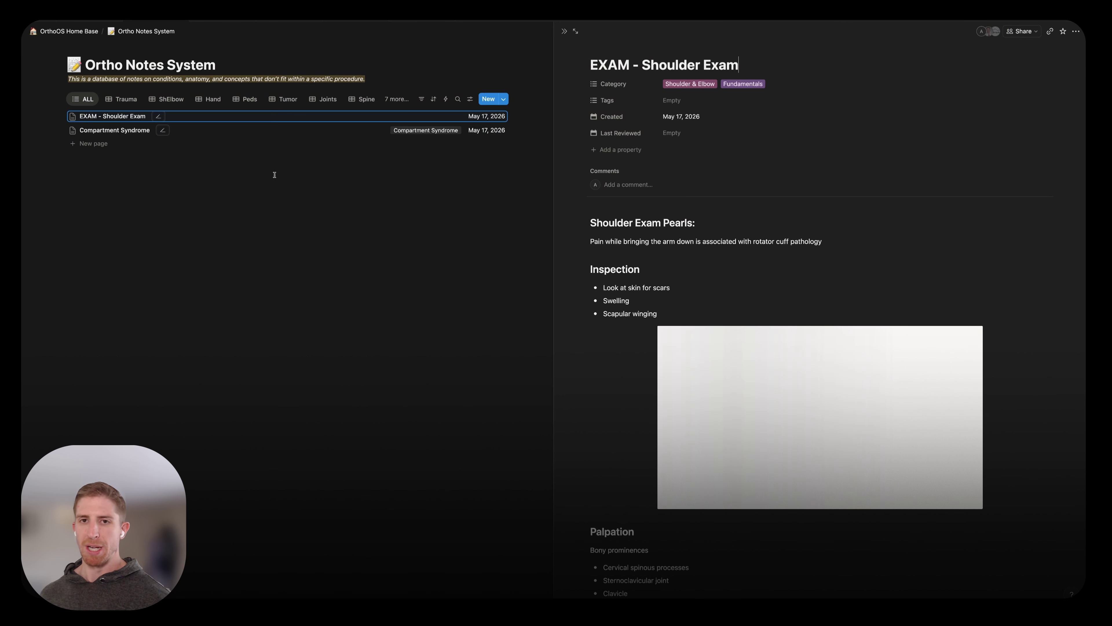
left_click_drag(554, 307, 422, 236)
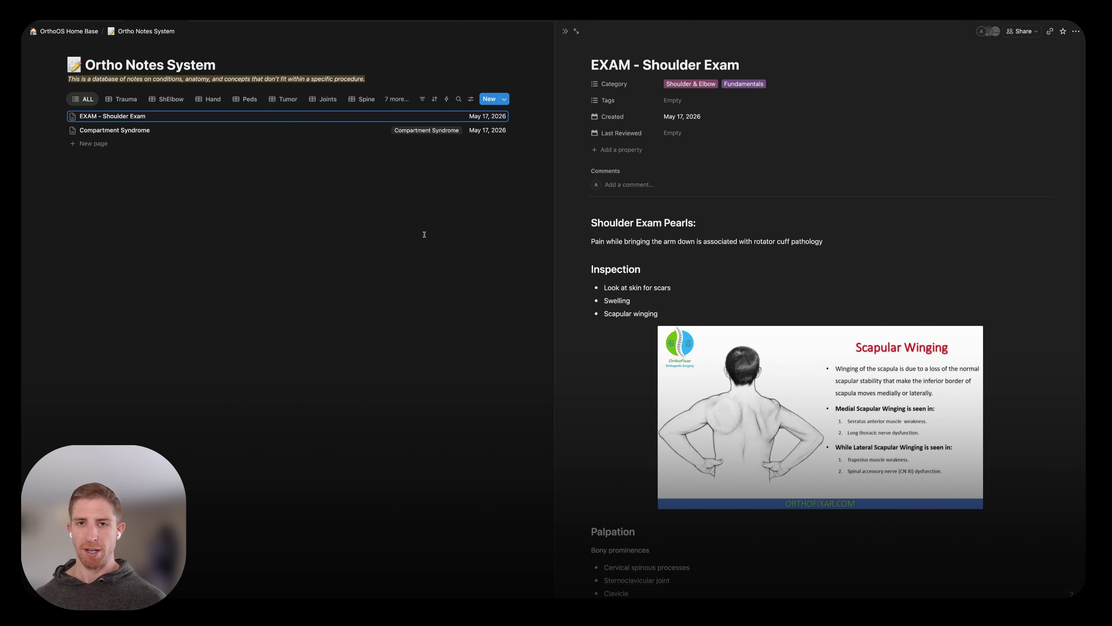
Step: Read through the shoulder exam note's inspection, palpation, range of motion and neurovascular sections down to the provocative tests
scroll(639, 393, "down", 5)
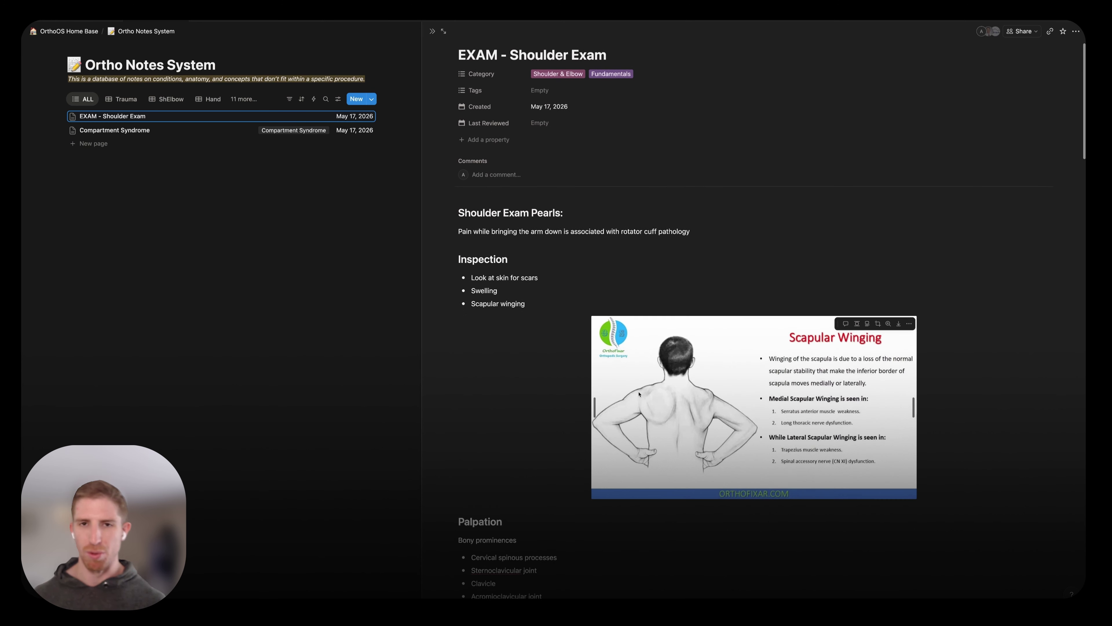
scroll(639, 393, "down", 5)
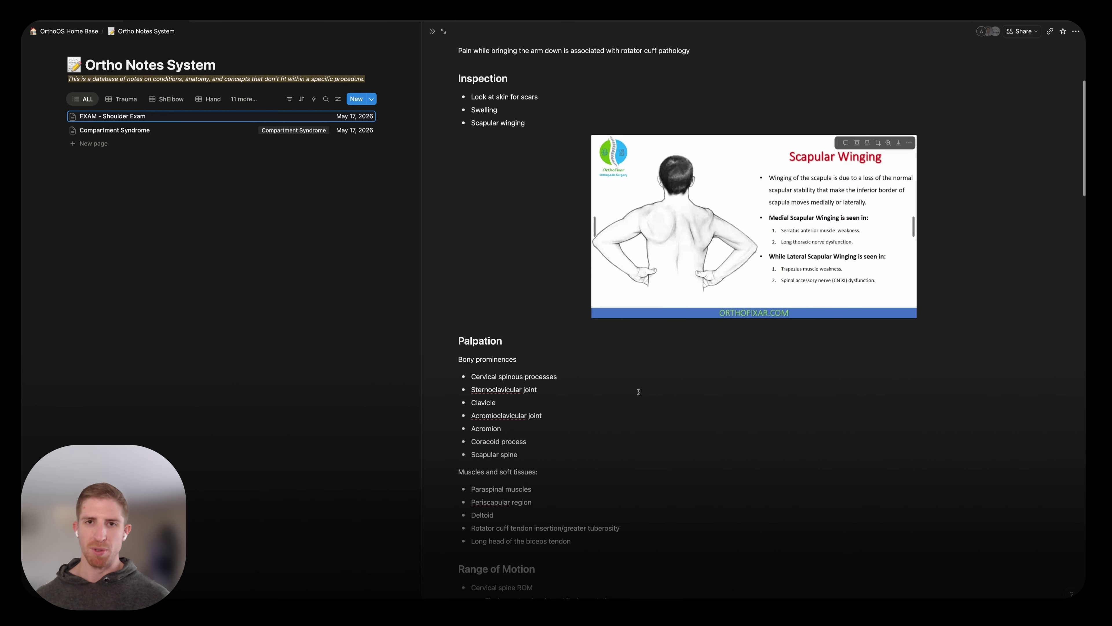
scroll(639, 392, "down", 8)
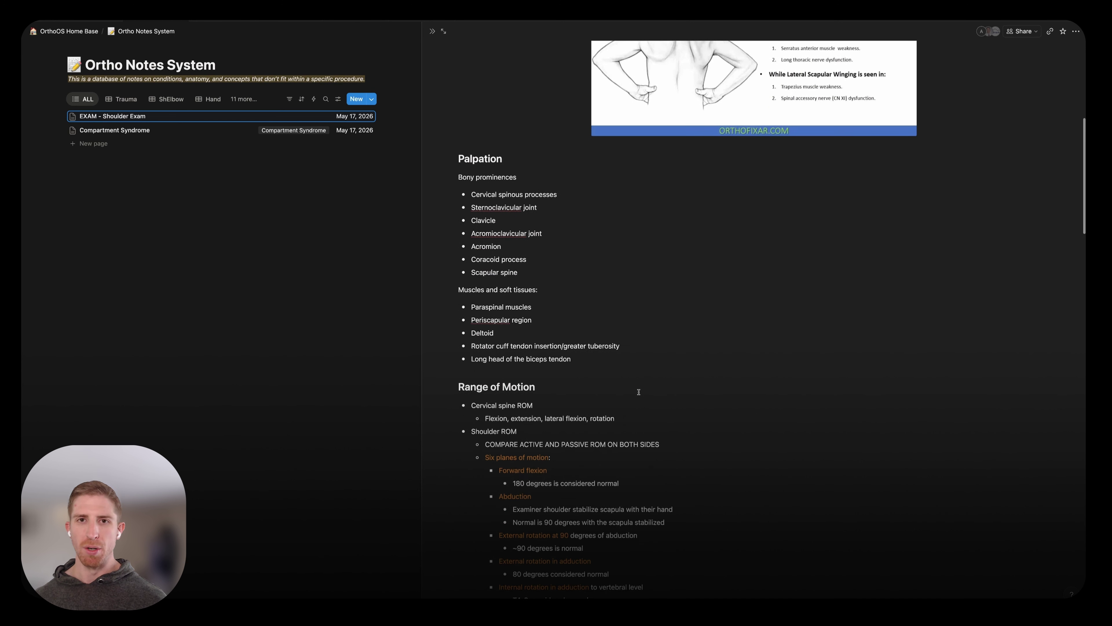
scroll(639, 392, "down", 8)
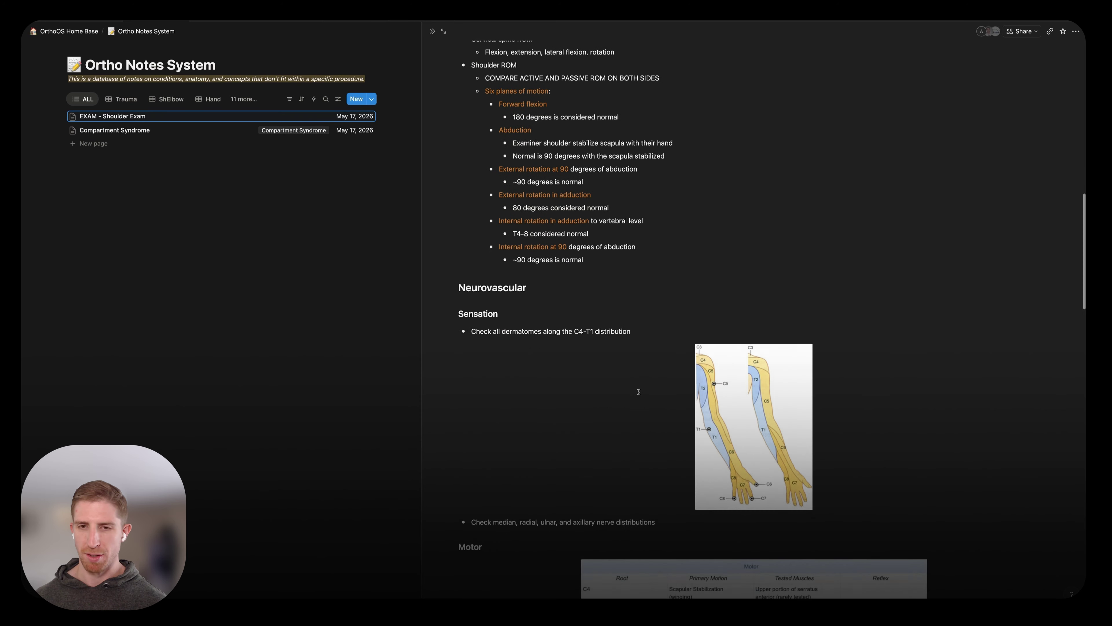
scroll(639, 392, "down", 7)
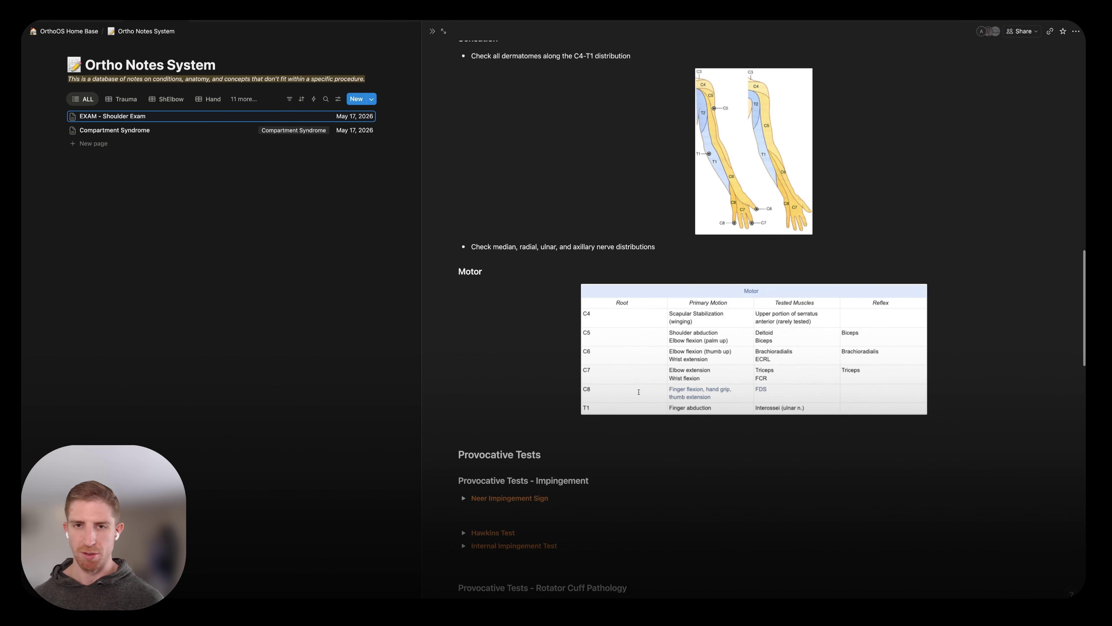
scroll(639, 392, "down", 2)
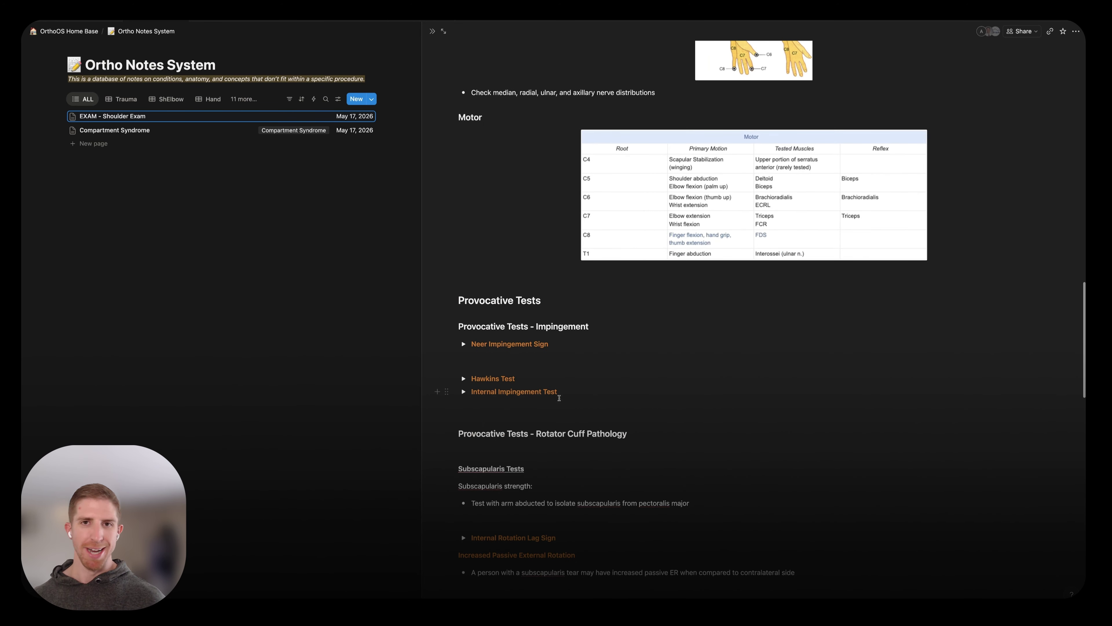
Step: Expand the Neer Impingement Sign, Hawkins Test and Internal Impingement Test entries and view their techniques and images
left_click(463, 344)
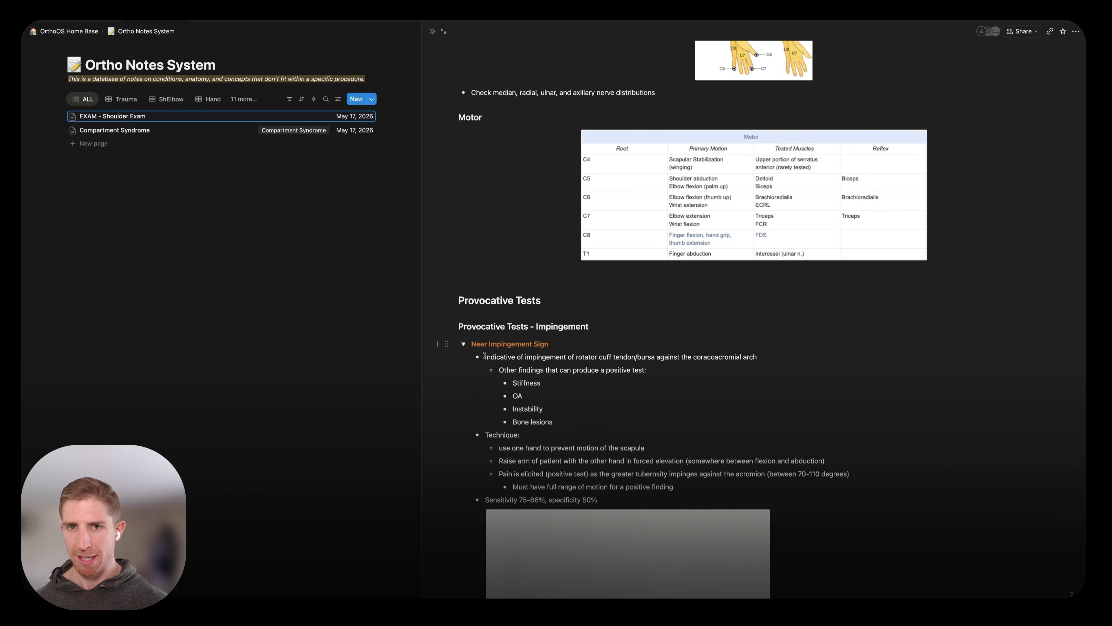
scroll(510, 372, "down", 5)
scroll(510, 372, "down", 5)
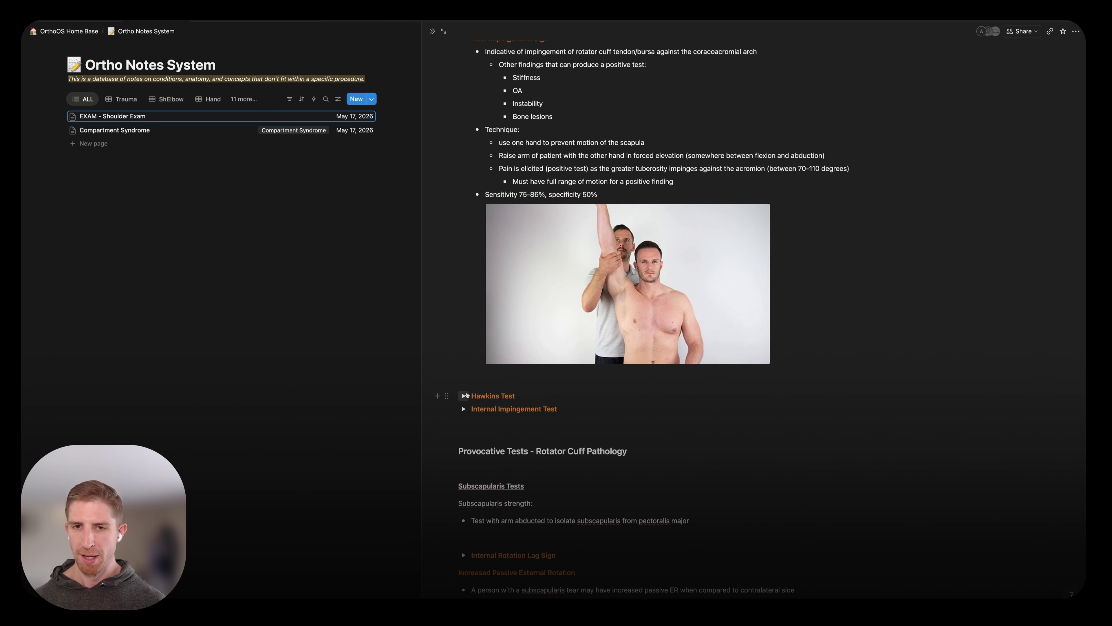
left_click(464, 395)
scroll(465, 396, "down", 10)
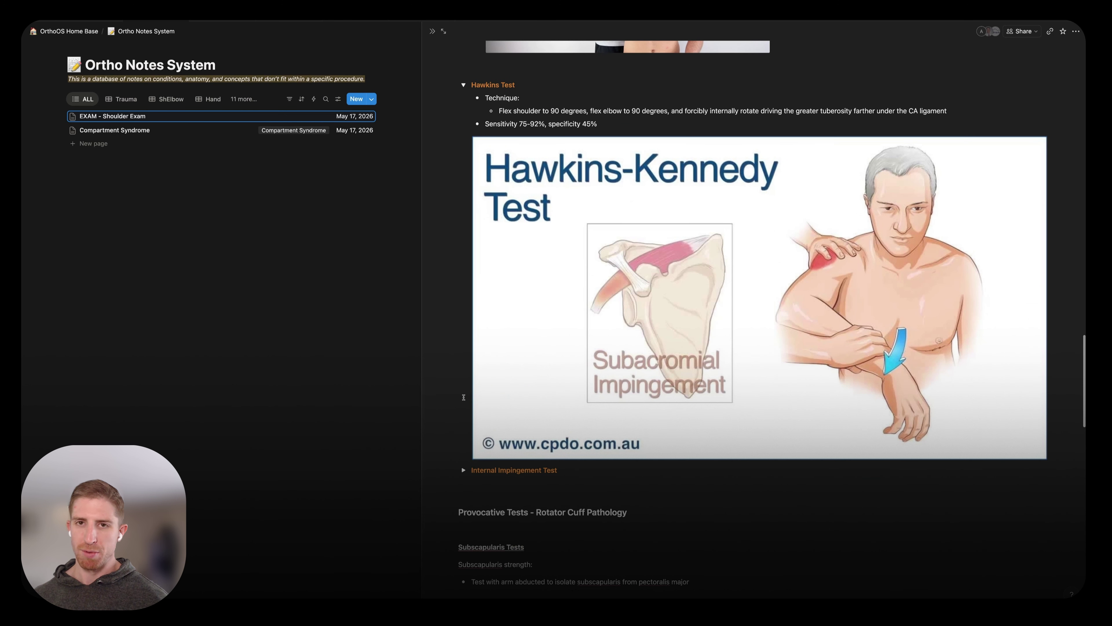
scroll(464, 395, "down", 4)
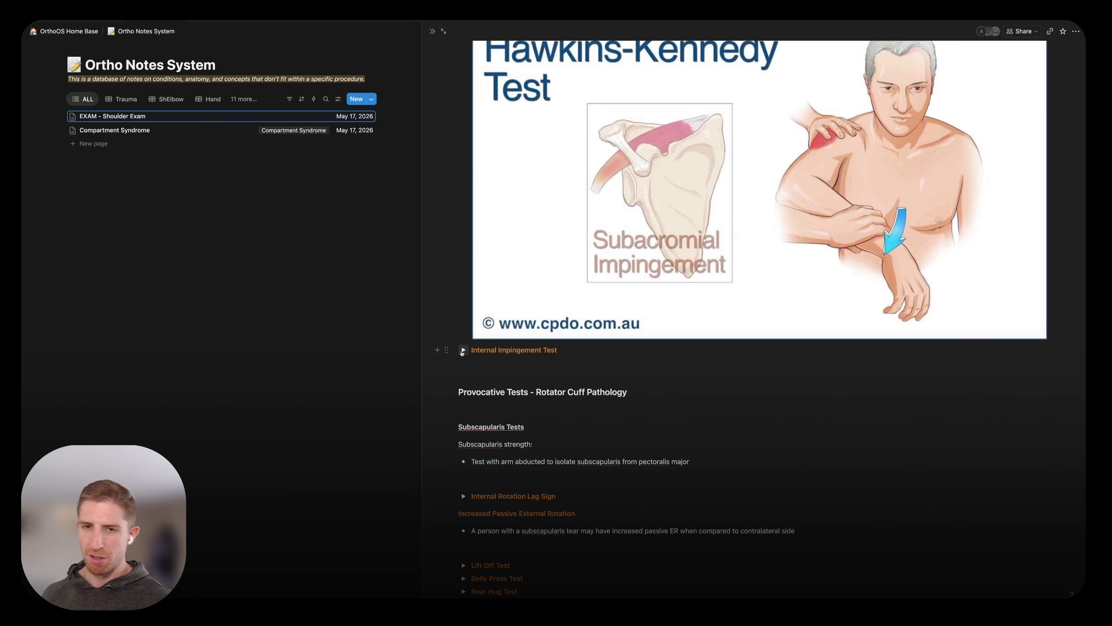
left_click(463, 350)
scroll(516, 412, "down", 10)
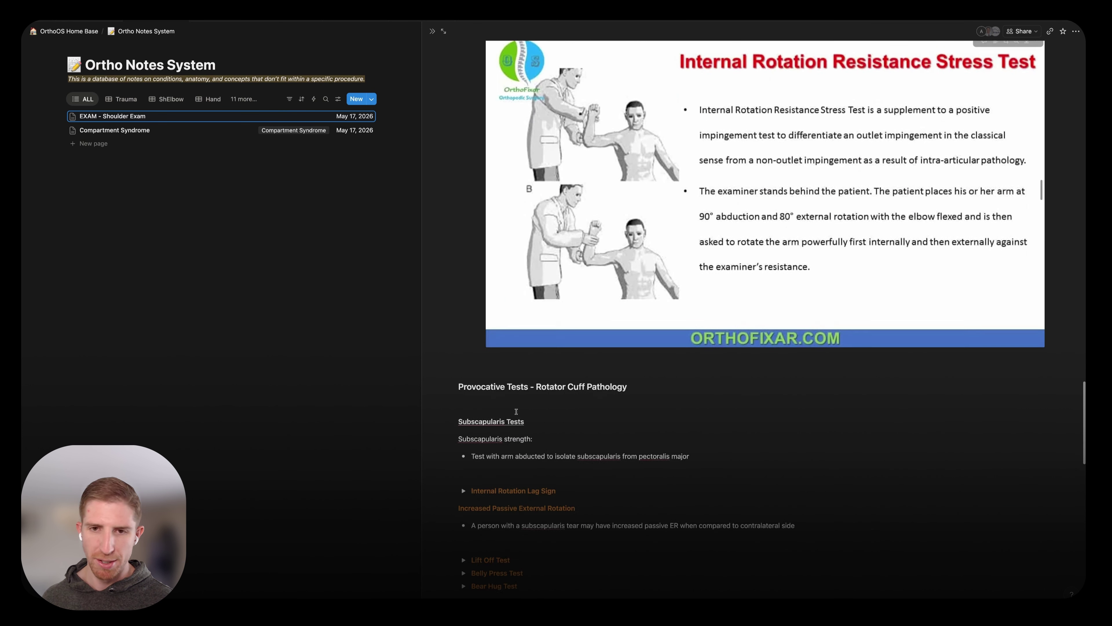
Step: Skim the rest of the shoulder exam note, from the rotator cuff pathology tests onward, and go back up
scroll(517, 411, "down", 15)
scroll(516, 411, "down", 10)
scroll(516, 411, "down", 5)
scroll(517, 411, "up", 20)
scroll(517, 411, "up", 5)
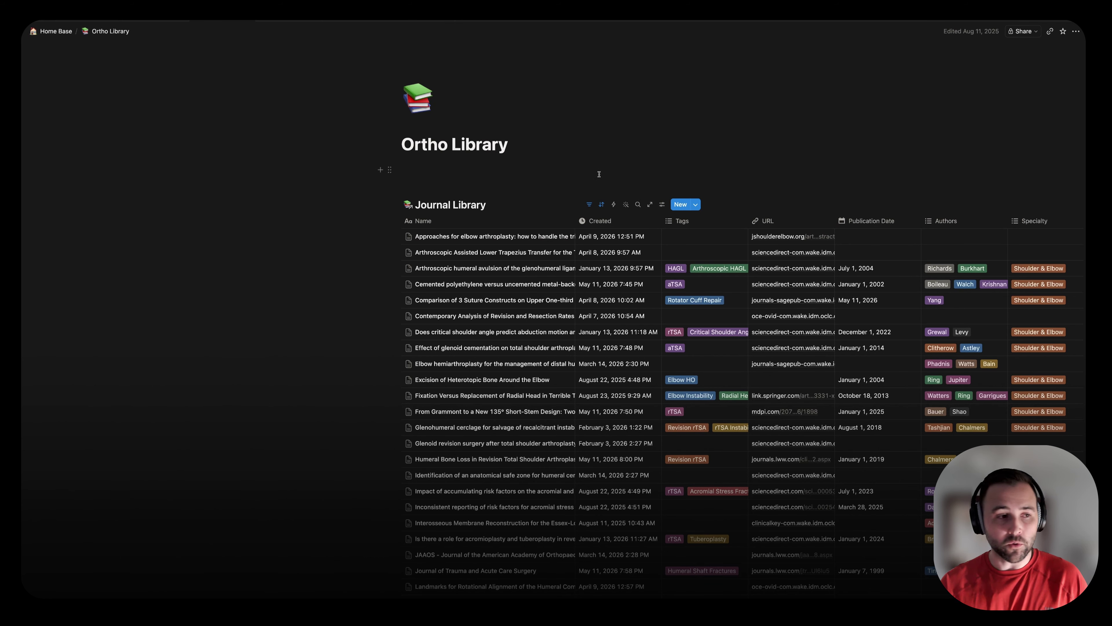
Step: Browse the articles in the Ortho Library's first Journal Library table and continue to the second Journal Library table
scroll(632, 269, "down", 5)
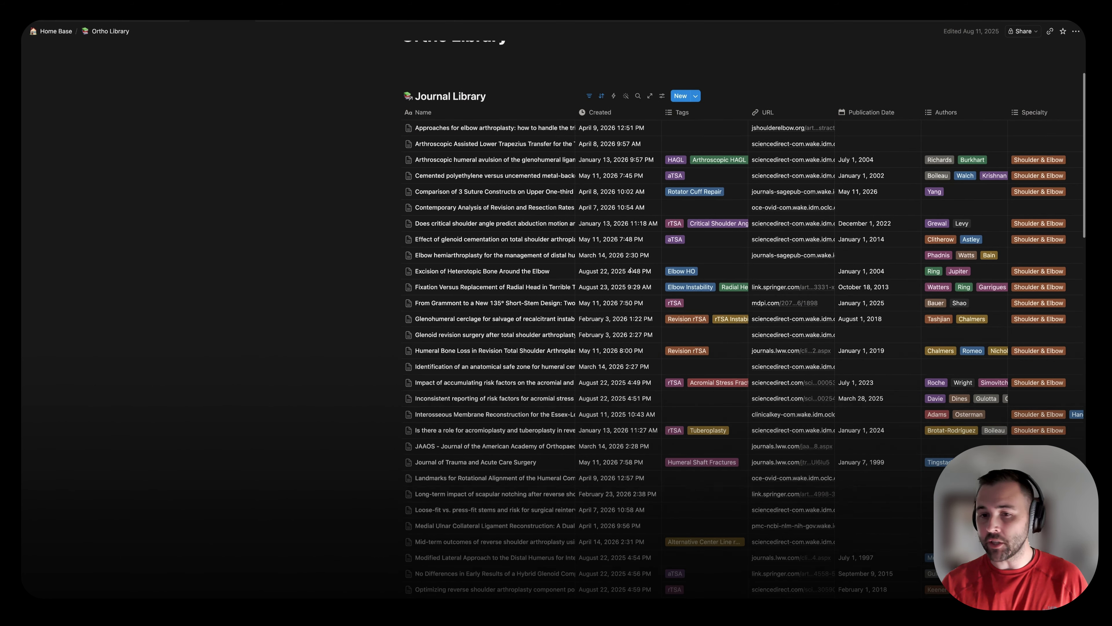
scroll(631, 269, "down", 2)
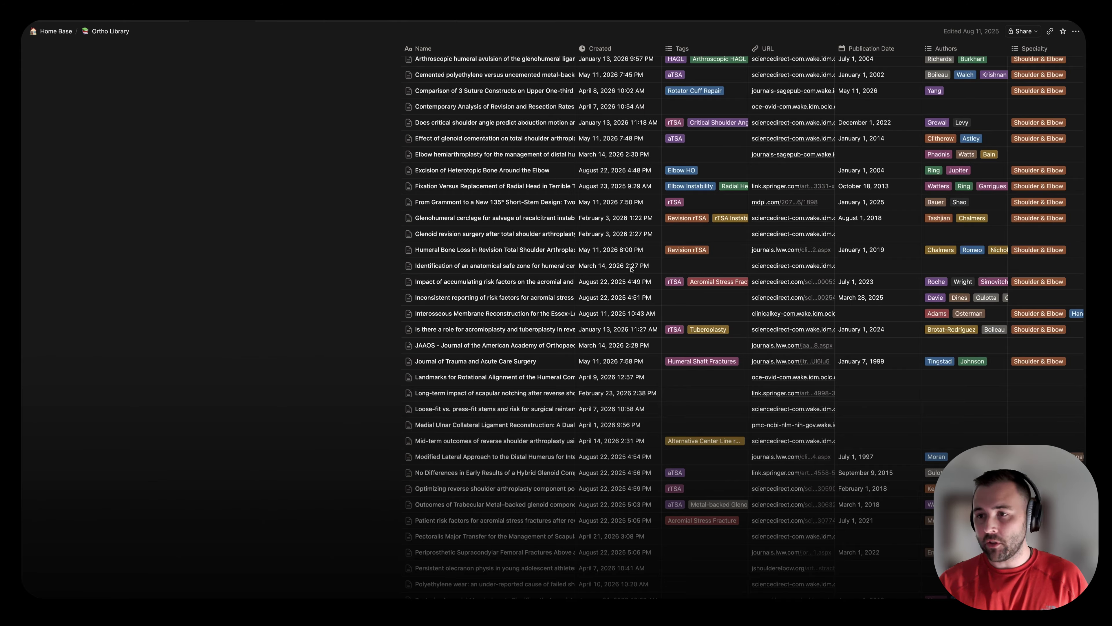
scroll(640, 287, "up", 5)
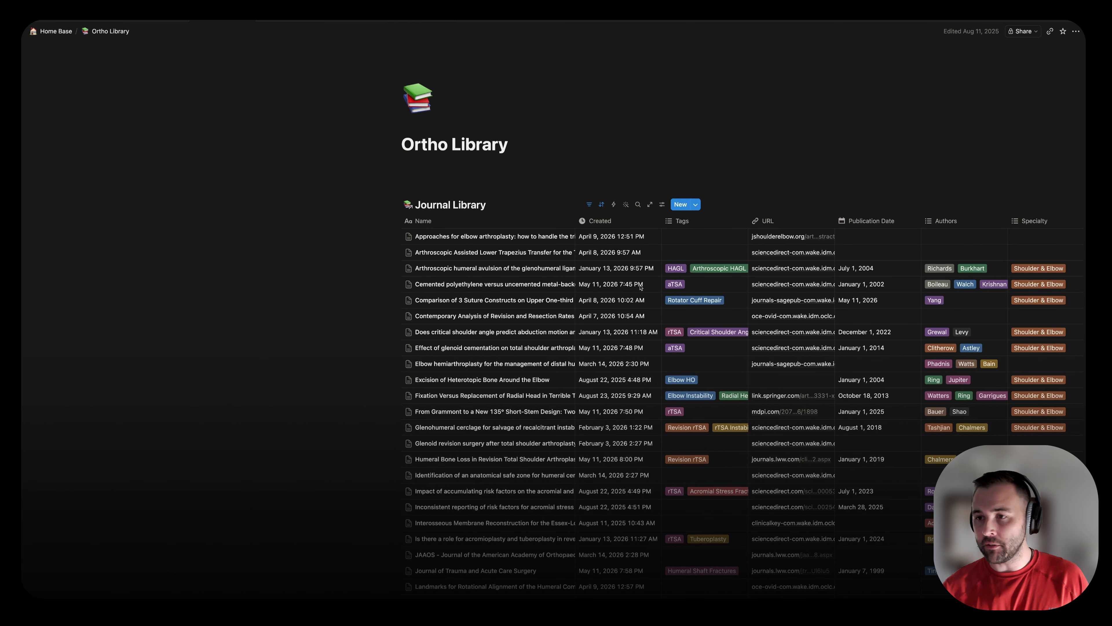
scroll(705, 350, "down", 6)
scroll(706, 353, "down", 10)
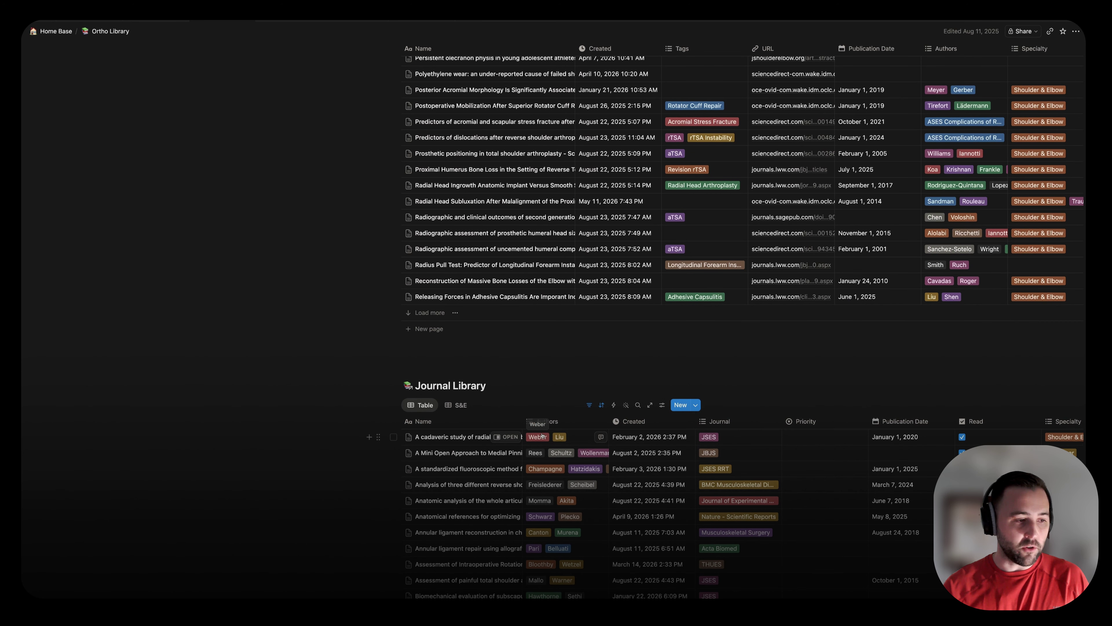
Step: Examine the properties, attached PDF and figures of the cadaveric study of radial and ulnar bowing, and close the article
left_click(501, 437)
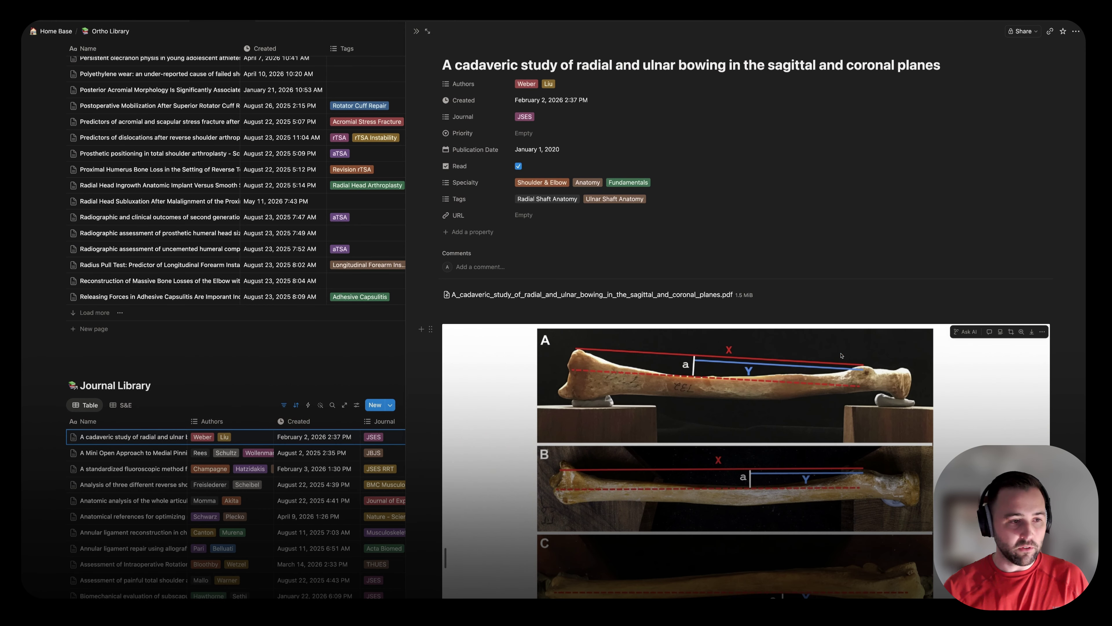
scroll(635, 184, "down", 3)
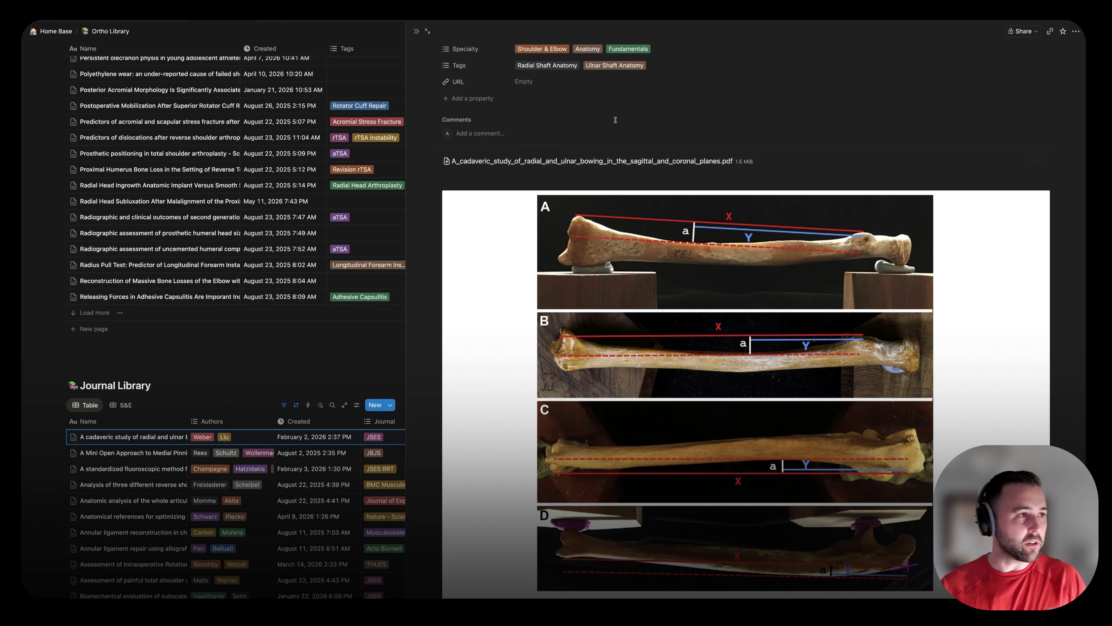
left_click(417, 31)
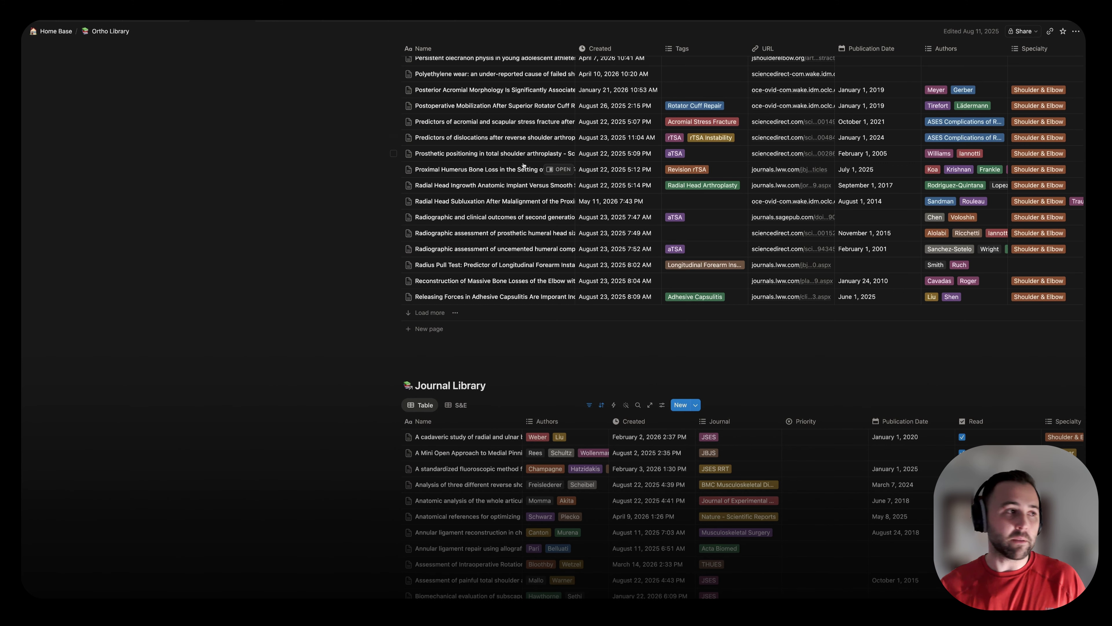
Step: Leave the Ortho Library for Home Base and open the Implant Catalog
scroll(351, 88, "up", 15)
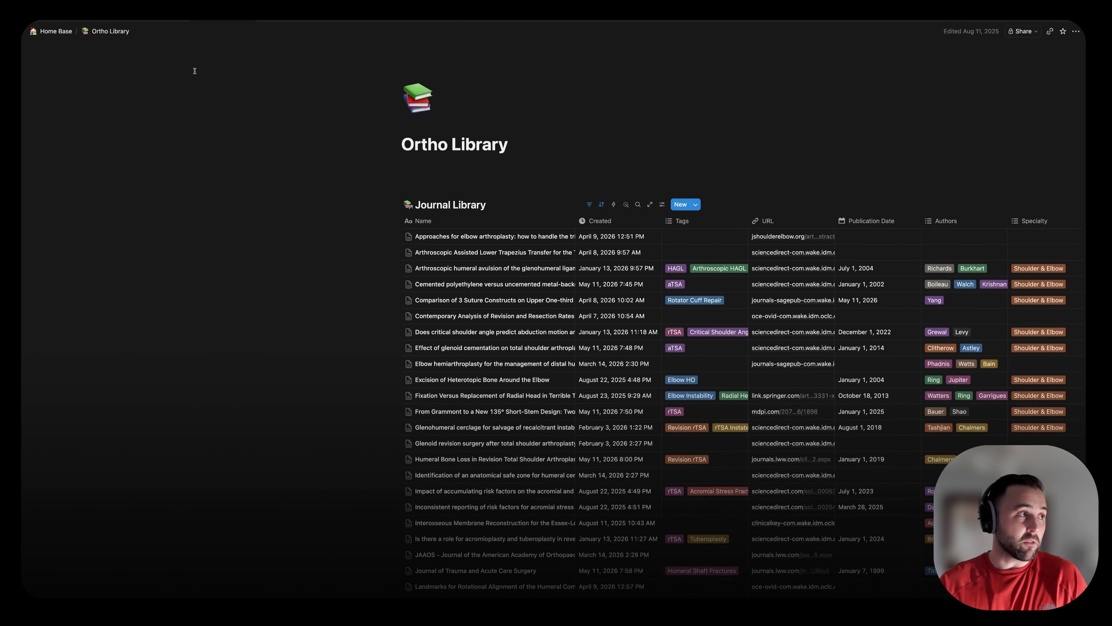
left_click(69, 37)
mouse_move(111, 372)
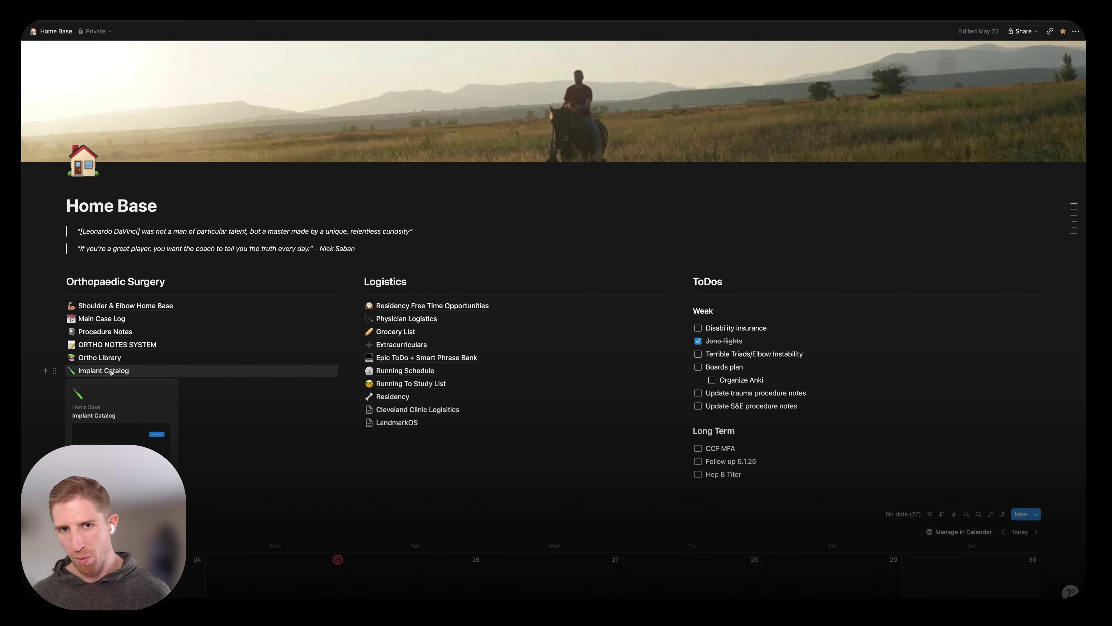
left_click(111, 371)
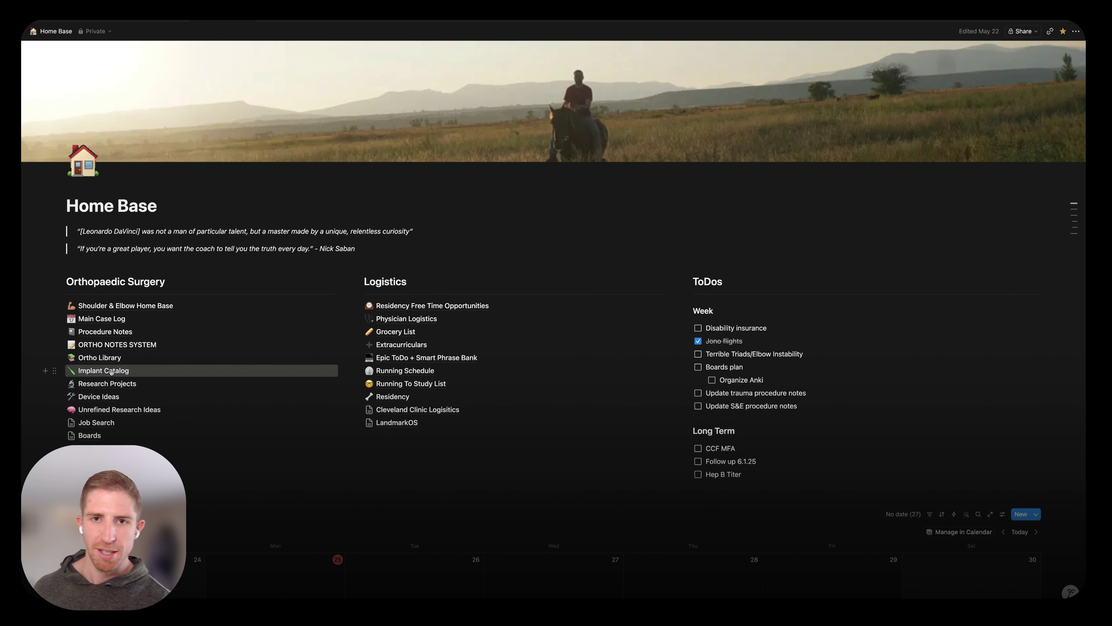
Step: Browse the list of all implants and open the Enovis (Lima) SMR rTSA | SMR Fracture Body entry in the side view
scroll(122, 365, "down", 5)
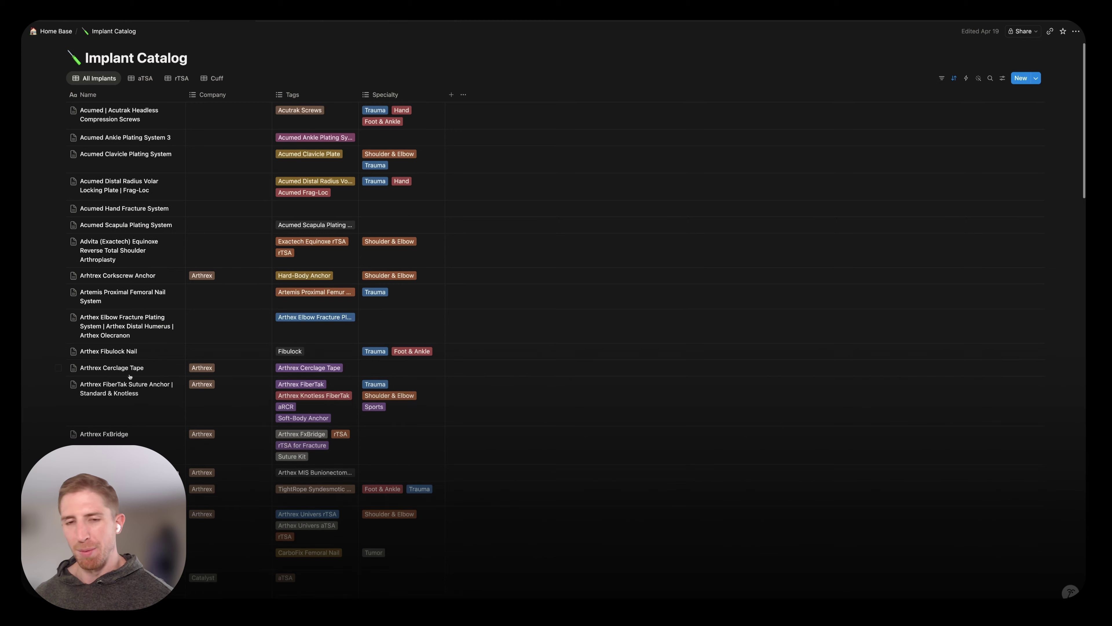
scroll(129, 376, "down", 3)
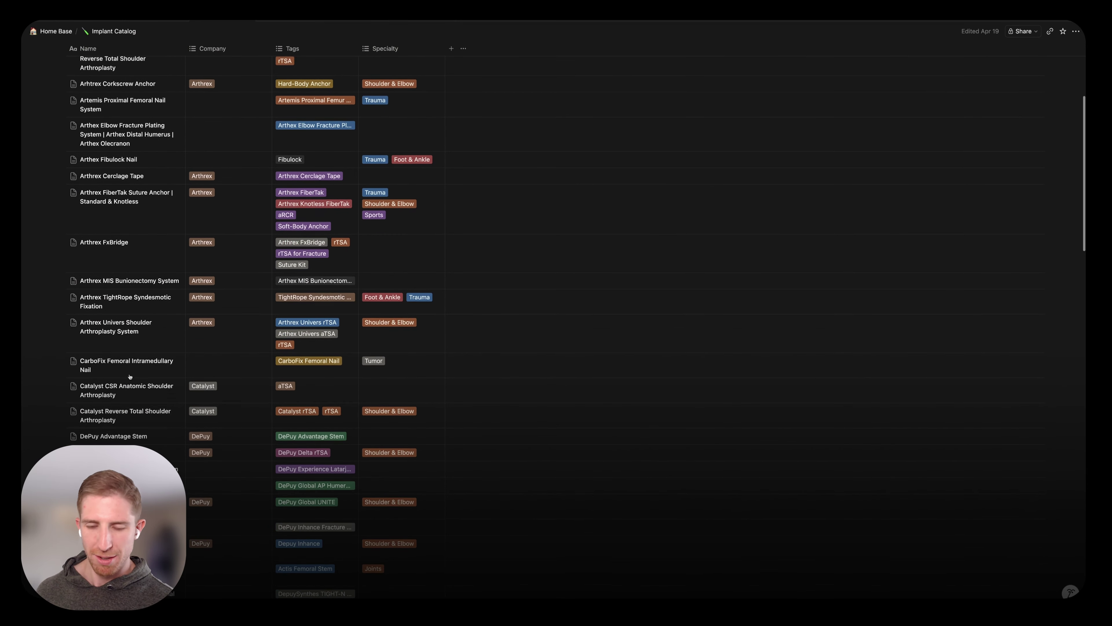
scroll(144, 409, "down", 4)
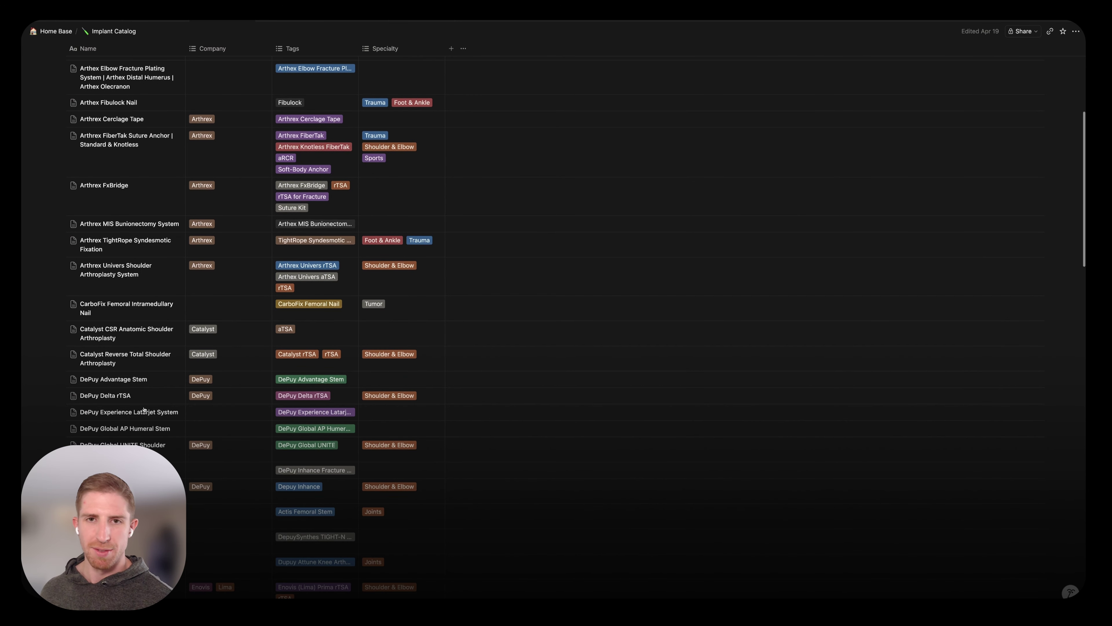
scroll(145, 412, "down", 2)
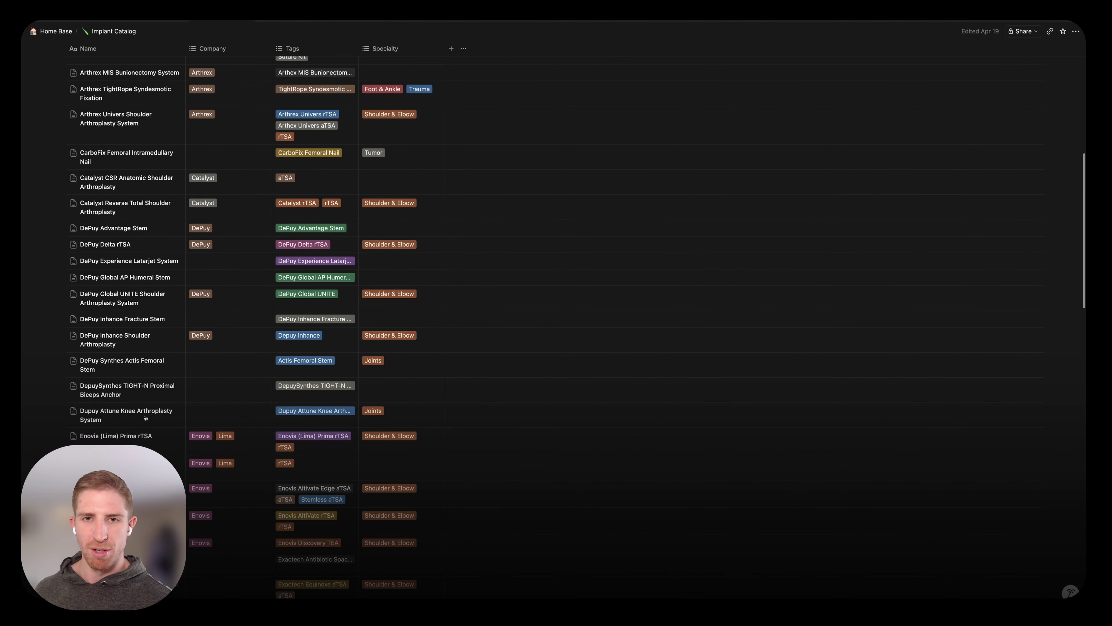
scroll(168, 441, "down", 1)
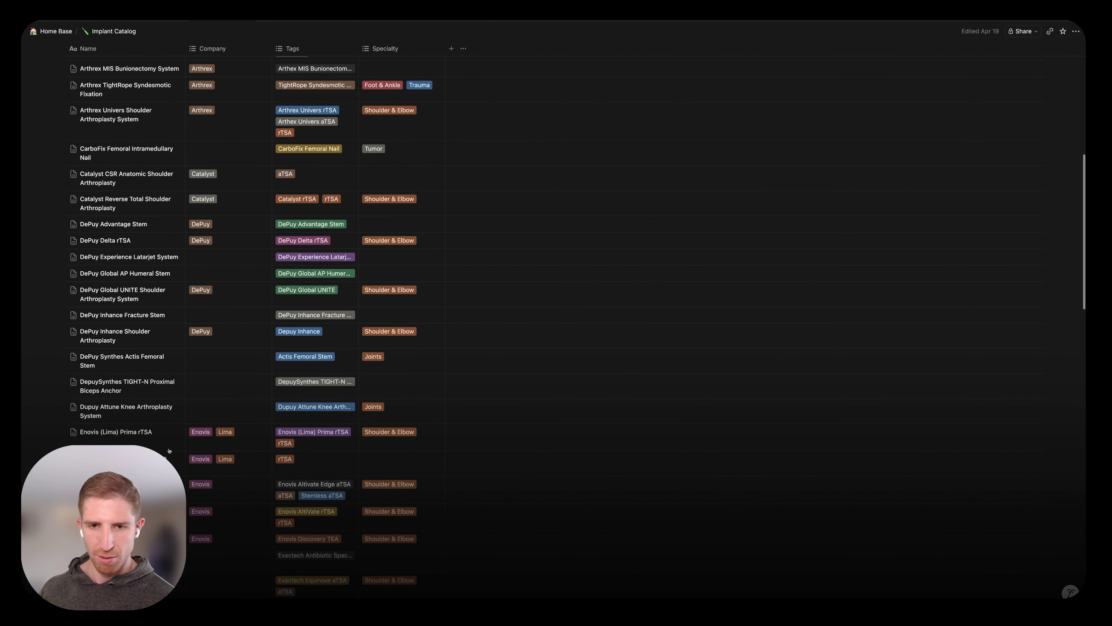
left_click(169, 464)
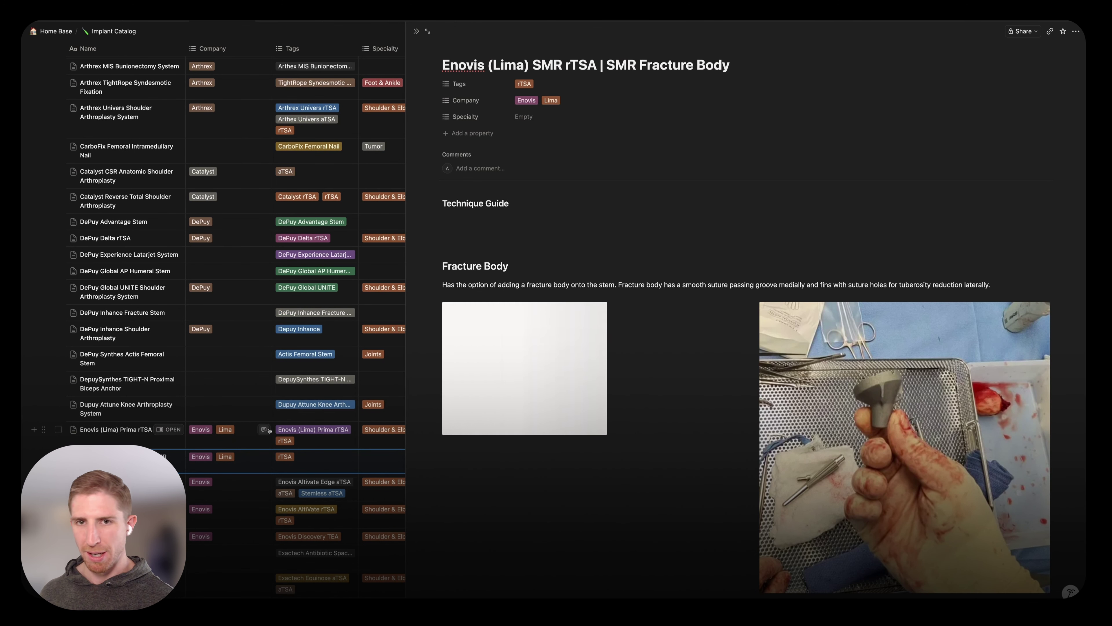
Step: Examine the Fracture Body description and its intraoperative photos in the SMR Fracture Body entry
scroll(535, 405, "down", 1)
scroll(535, 404, "down", 5)
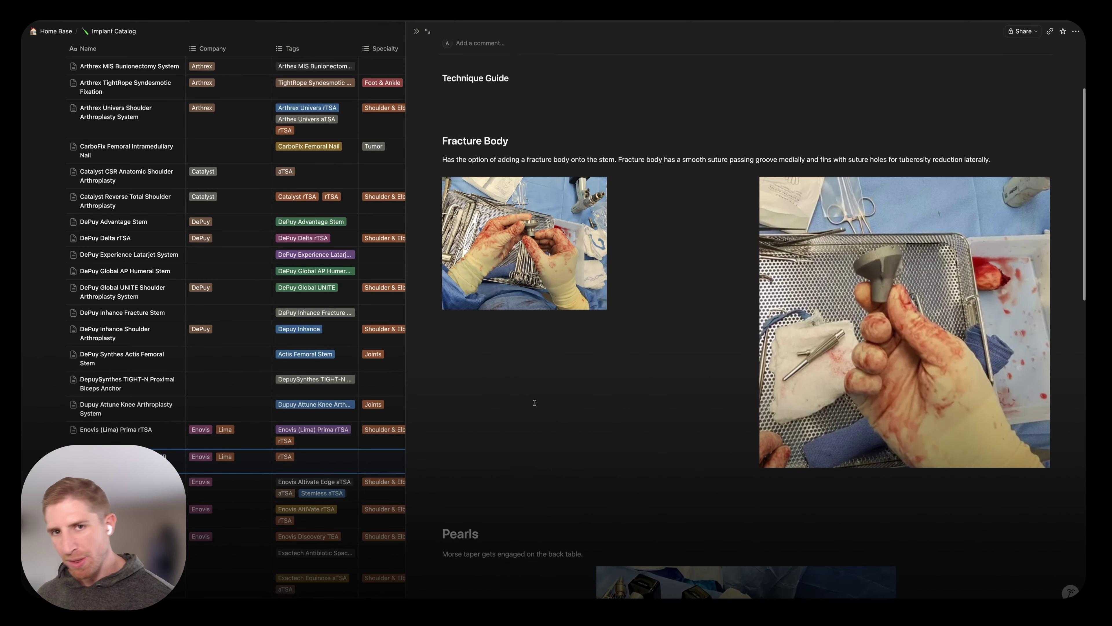
scroll(535, 403, "down", 3)
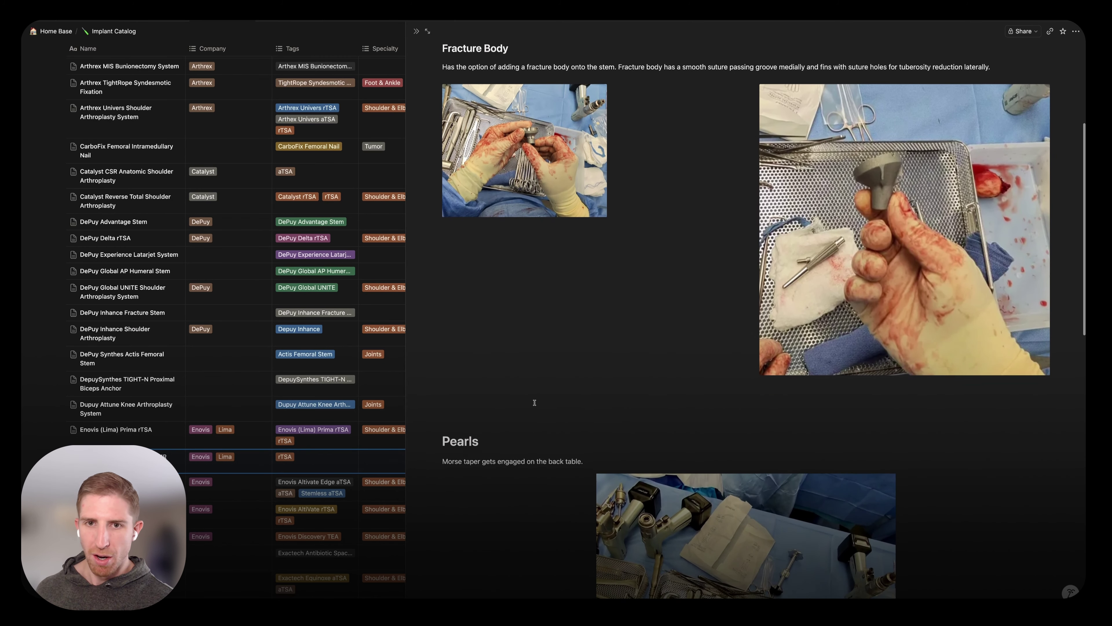
scroll(722, 394, "up", 8)
scroll(722, 393, "down", 2)
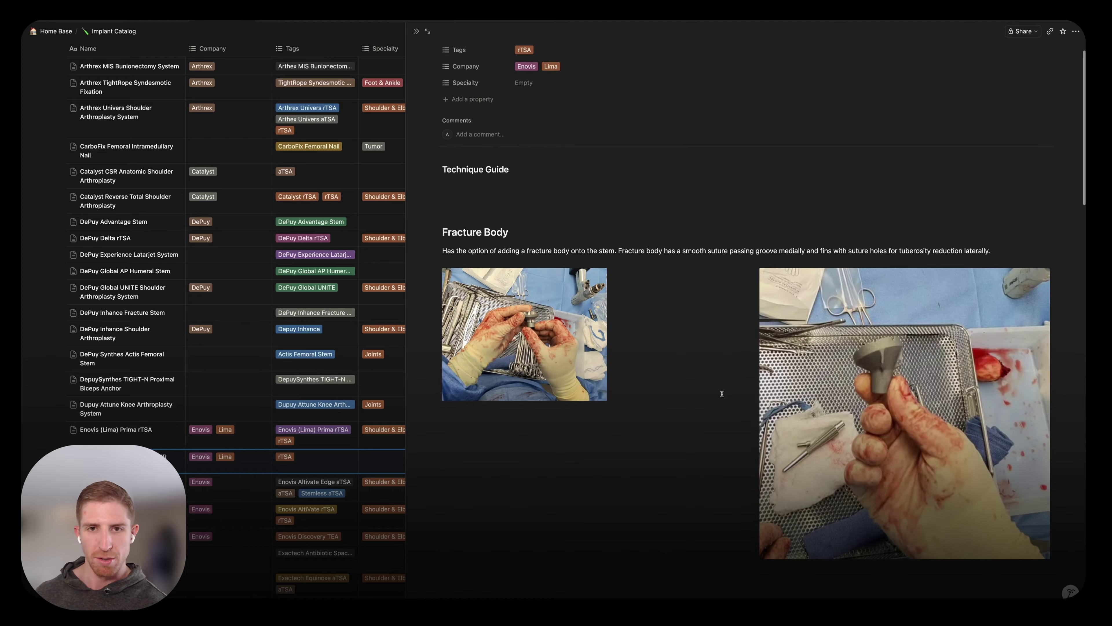
scroll(723, 393, "down", 3)
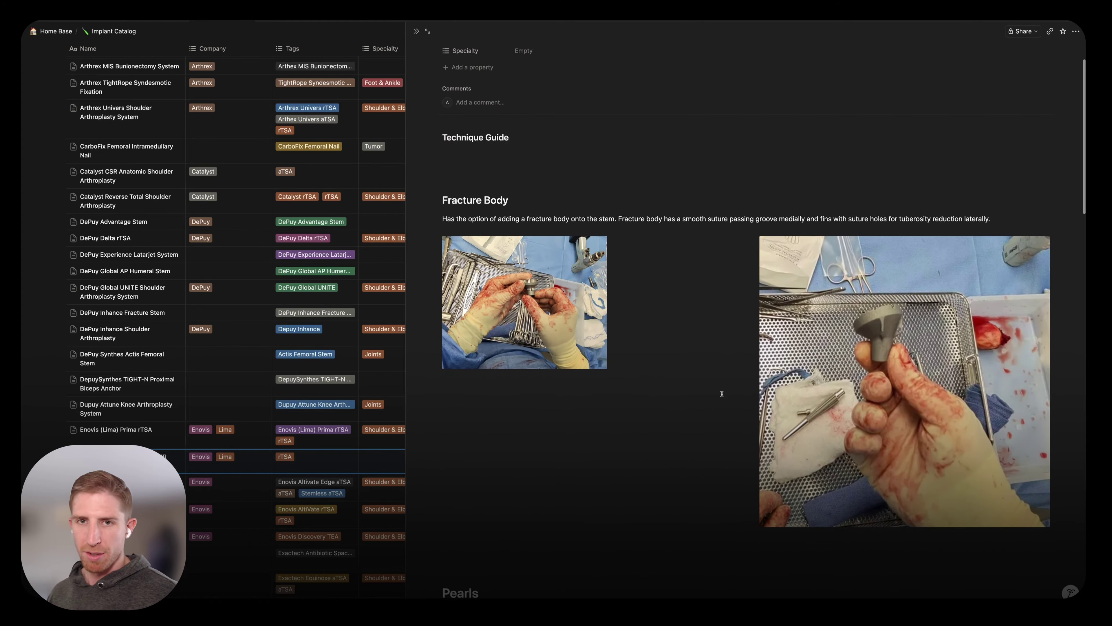
scroll(722, 393, "down", 8)
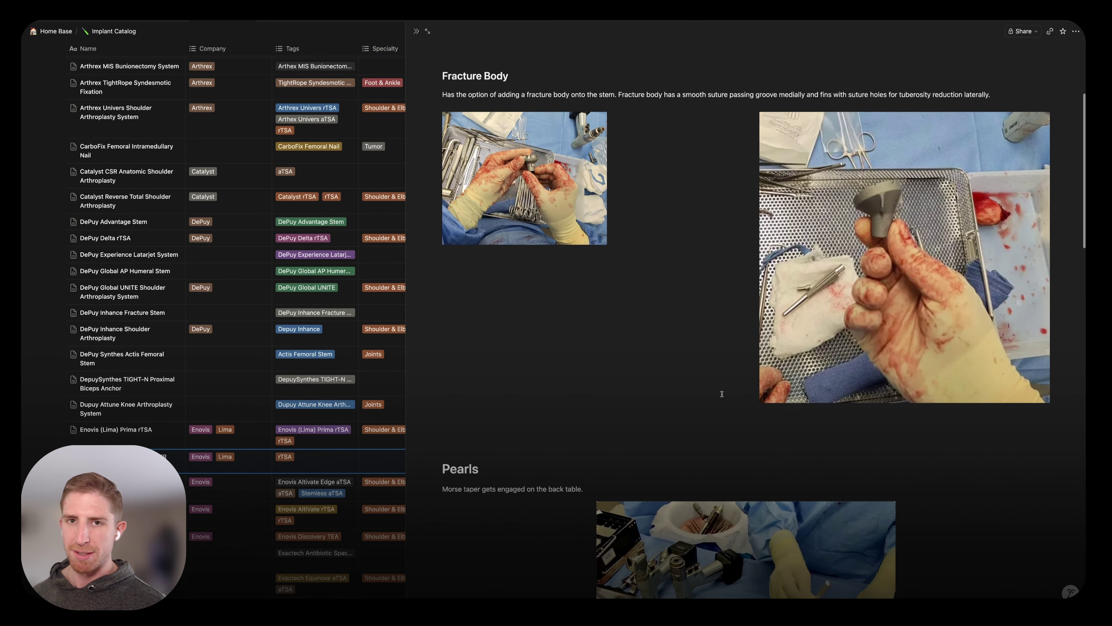
Step: Play the back-table Morse taper video under Pearls and examine the Enovis SMR explantation reference page below it
scroll(722, 393, "down", 4)
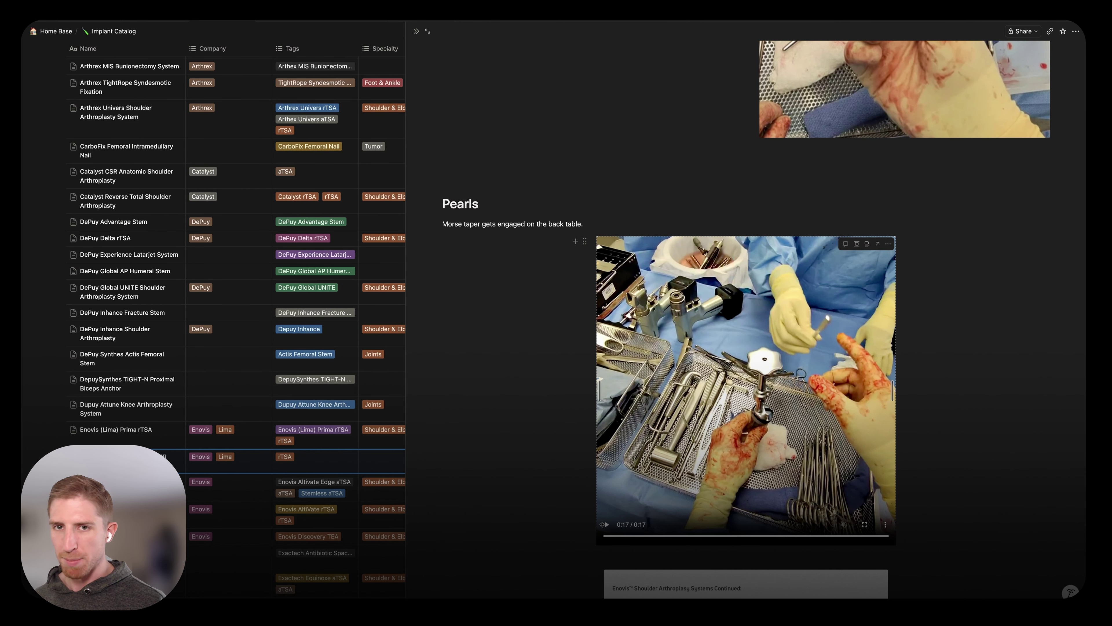
left_click_drag(604, 524, 606, 523)
left_click(615, 509)
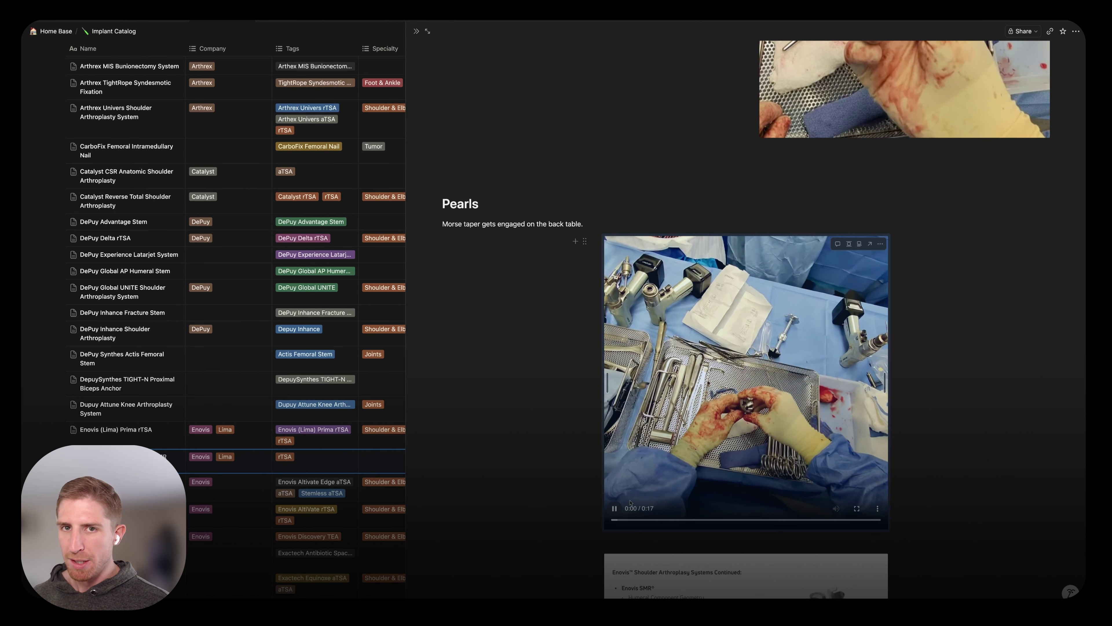
scroll(965, 431, "down", 1)
scroll(965, 431, "down", 10)
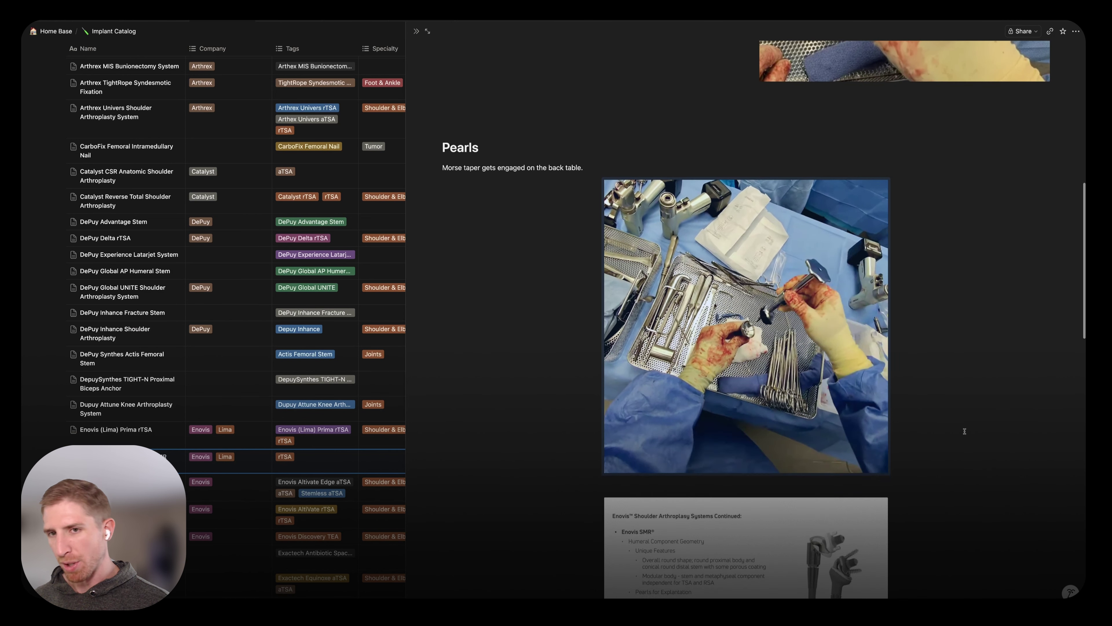
scroll(965, 431, "down", 7)
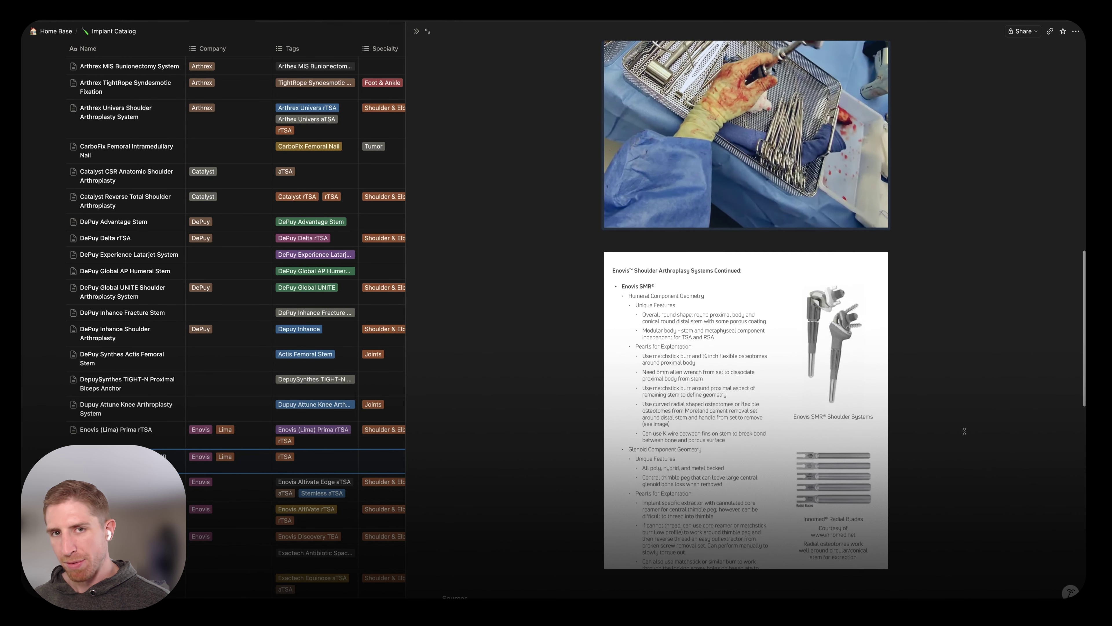
scroll(965, 431, "down", 8)
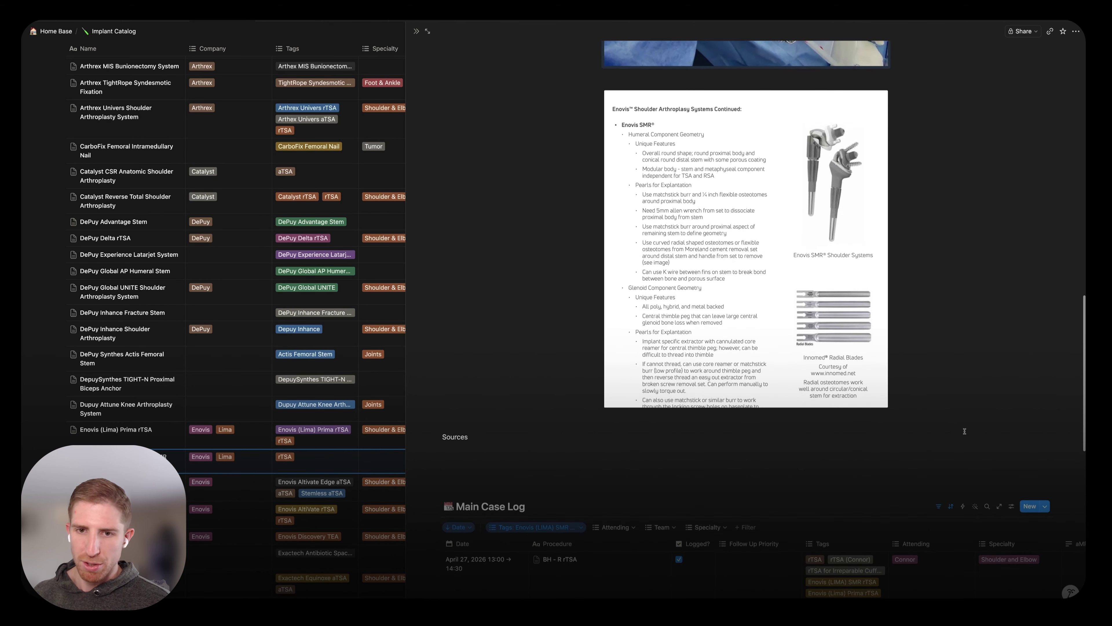
Step: Examine the Main Case Log at the end of the implant entry, filtered to cases tagged Enovis (LIMA) SMR rTSA
scroll(965, 434, "down", 7)
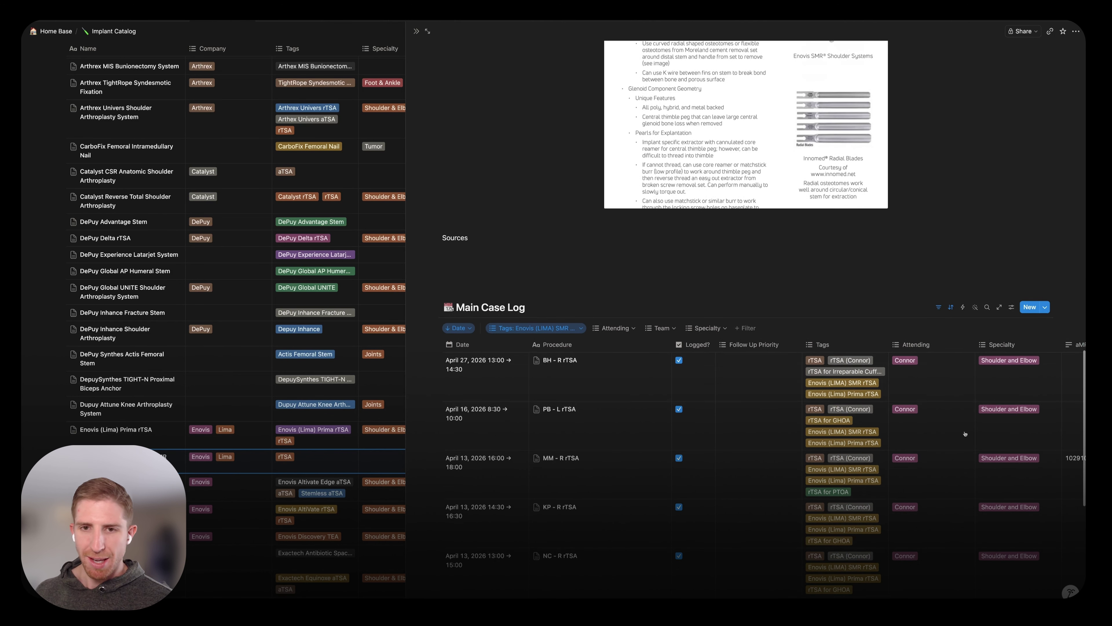
scroll(965, 434, "down", 6)
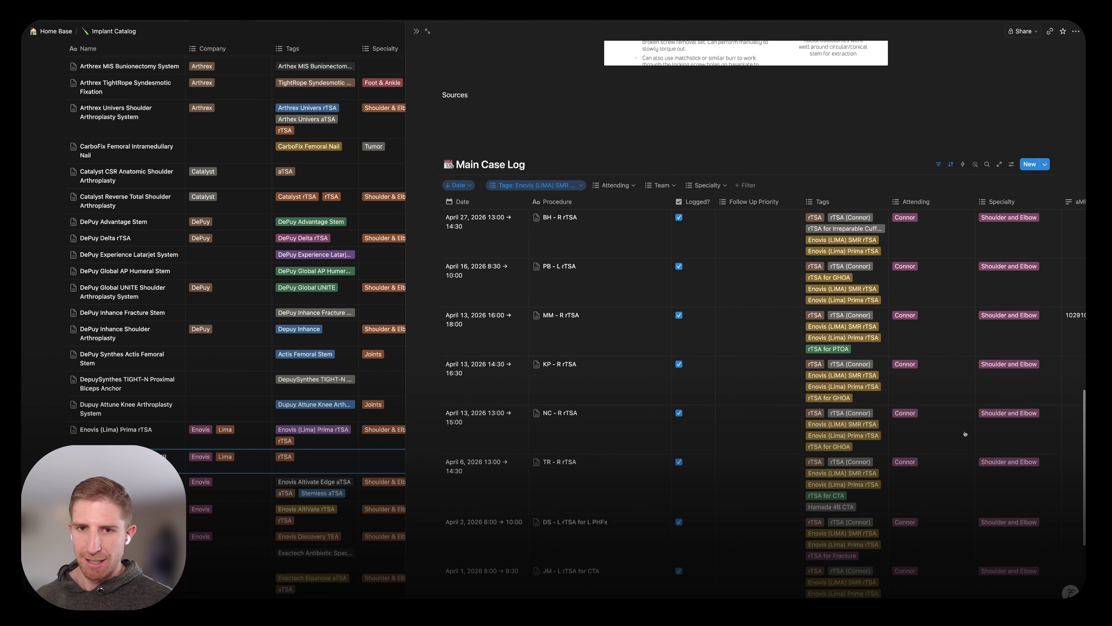
scroll(965, 433, "down", 6)
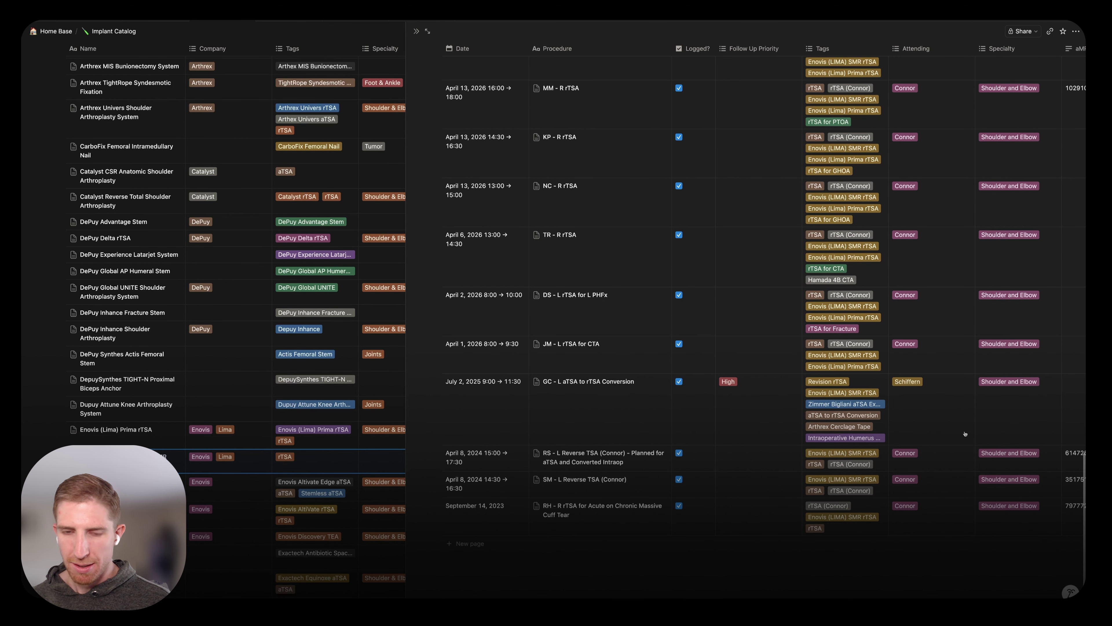
scroll(965, 434, "up", 7)
scroll(965, 433, "up", 6)
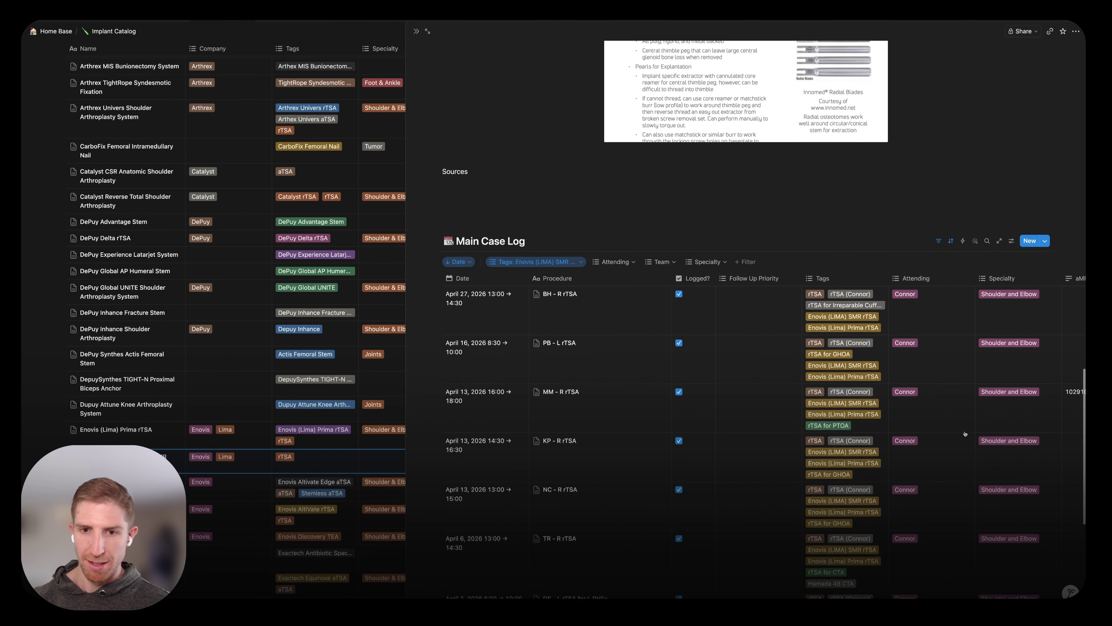
scroll(965, 433, "up", 6)
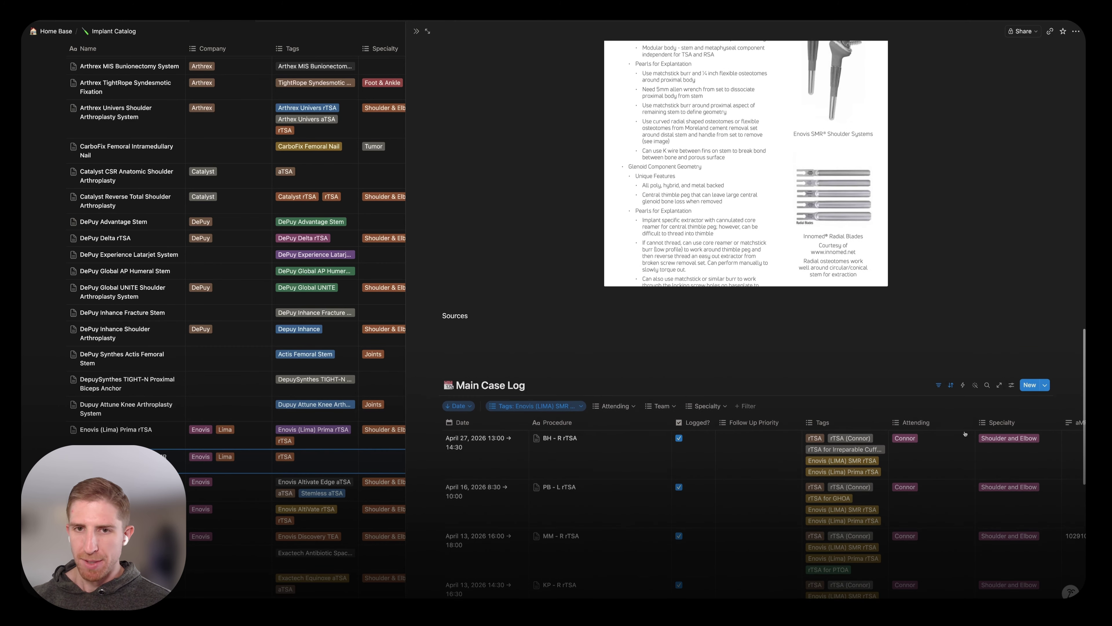
scroll(965, 434, "up", 7)
scroll(965, 431, "down", 13)
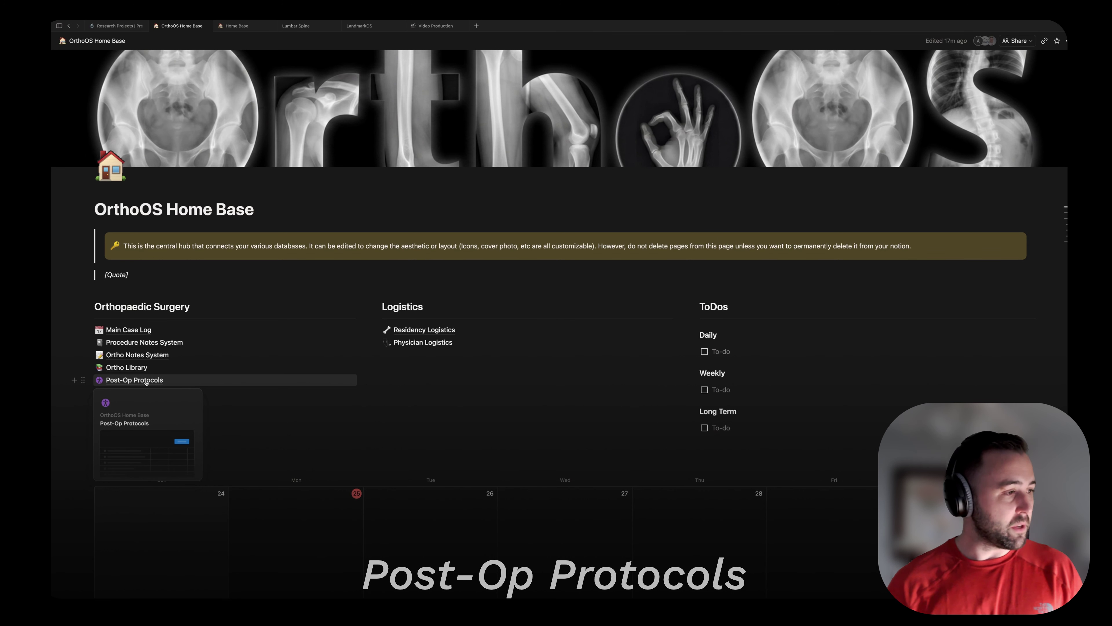
Step: Open Post-Op Protocols from Home Base, view the Biceps Tenodesis - PT Protocol page and close it
left_click(145, 381)
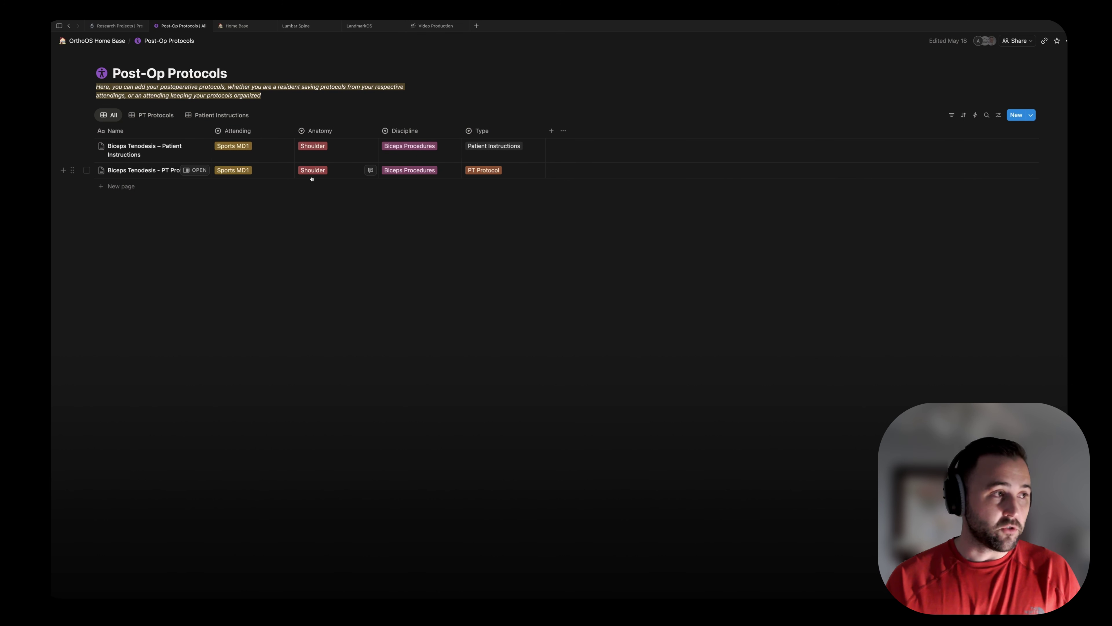
left_click(198, 170)
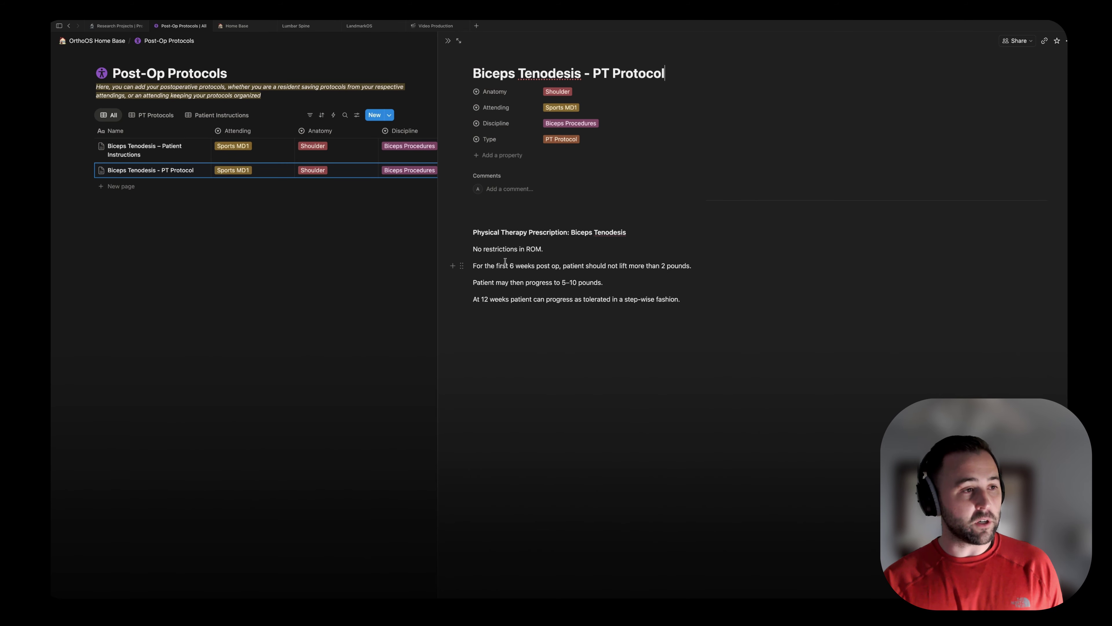
left_click(447, 41)
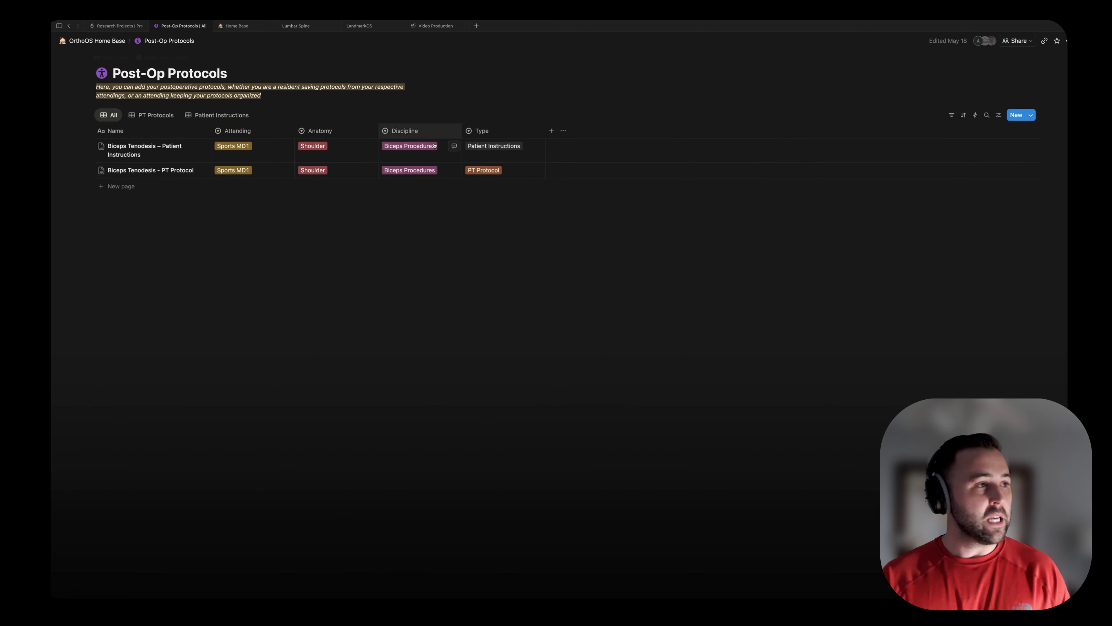
Step: Open the Biceps Tenodesis – Patient Instructions page and show the Publish options in its sharing settings
left_click(201, 145)
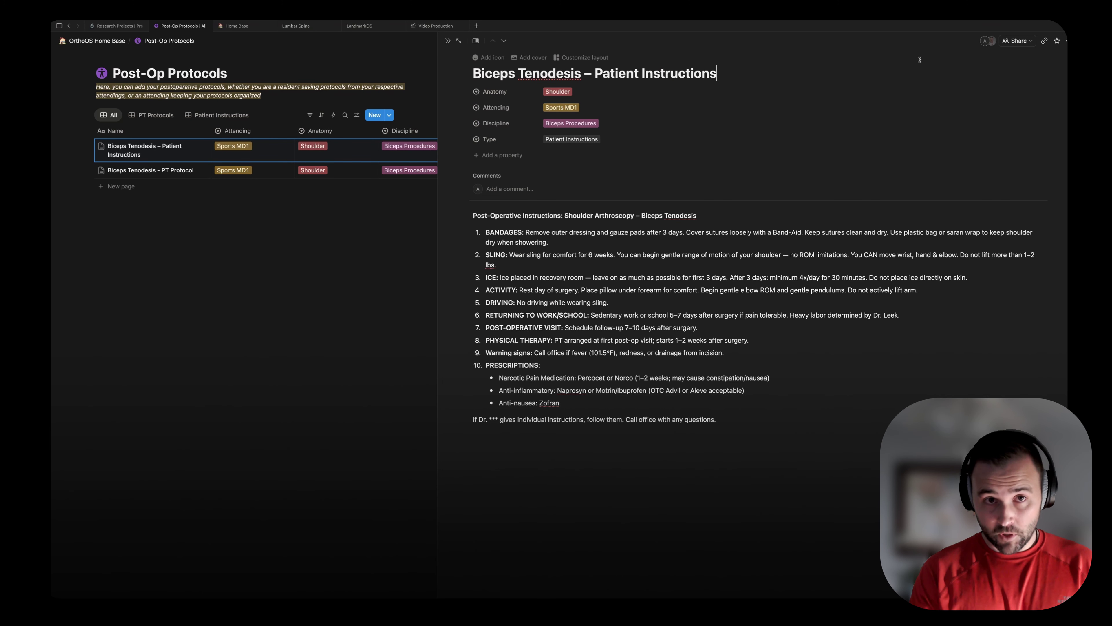
left_click(1018, 41)
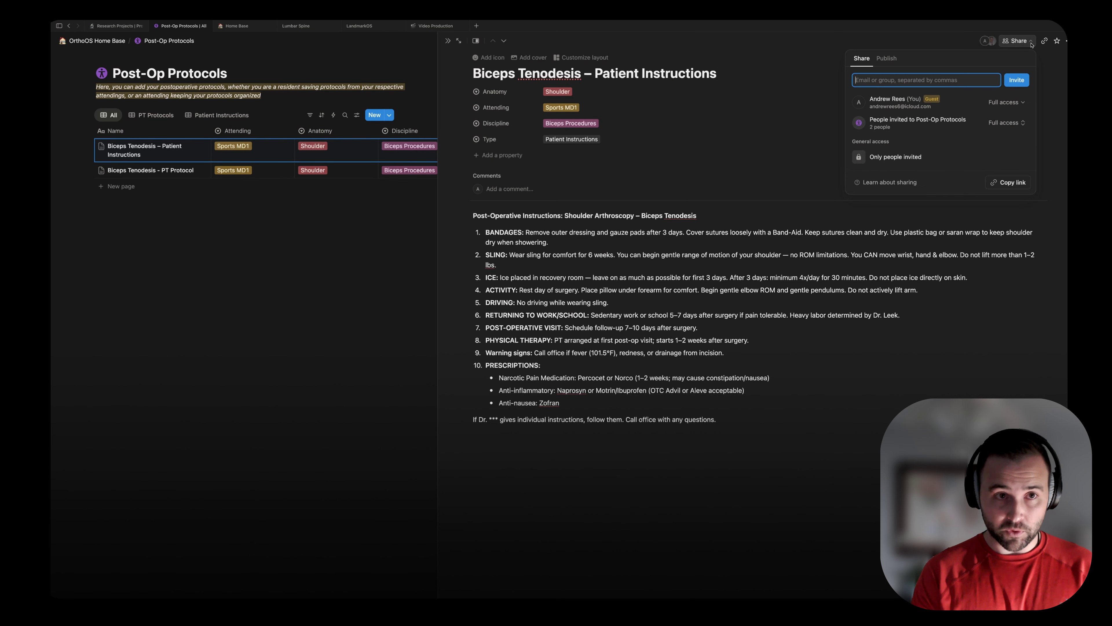
left_click(886, 58)
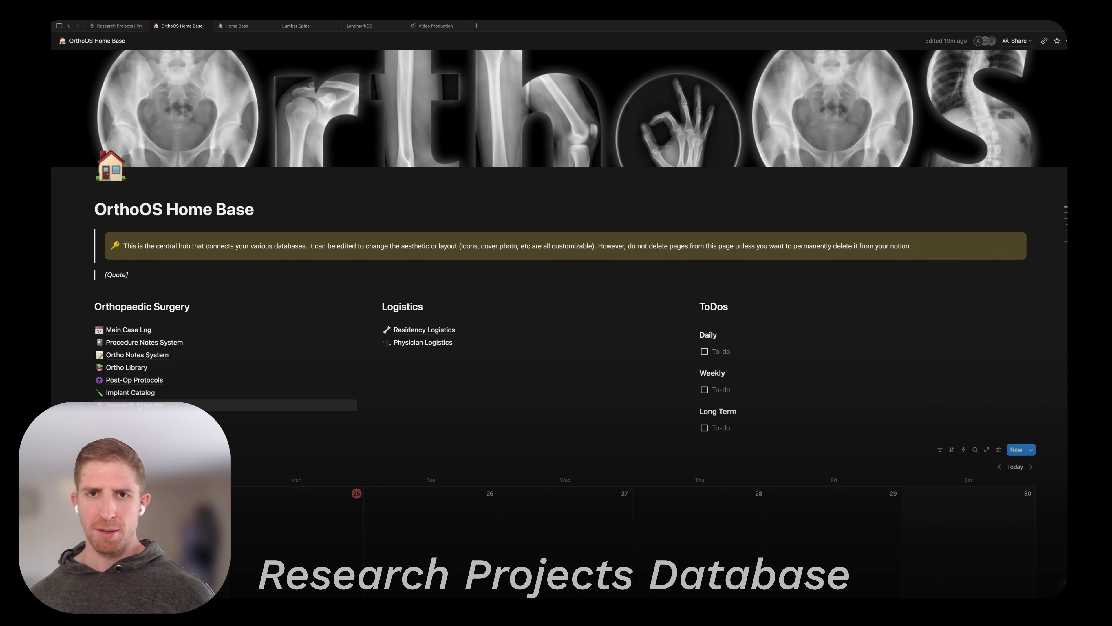
Step: Open Research Projects, view the Achilles Tendon Ruptures example project and its Meeting on 4.1.25 notes, and return to the project list
left_click(144, 405)
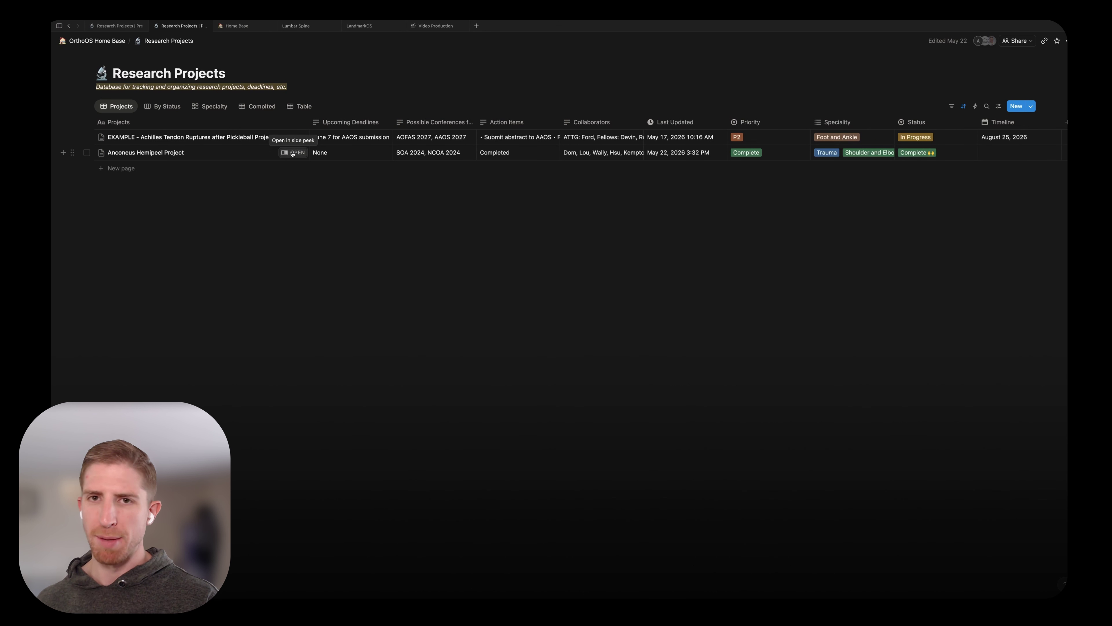
left_click(292, 137)
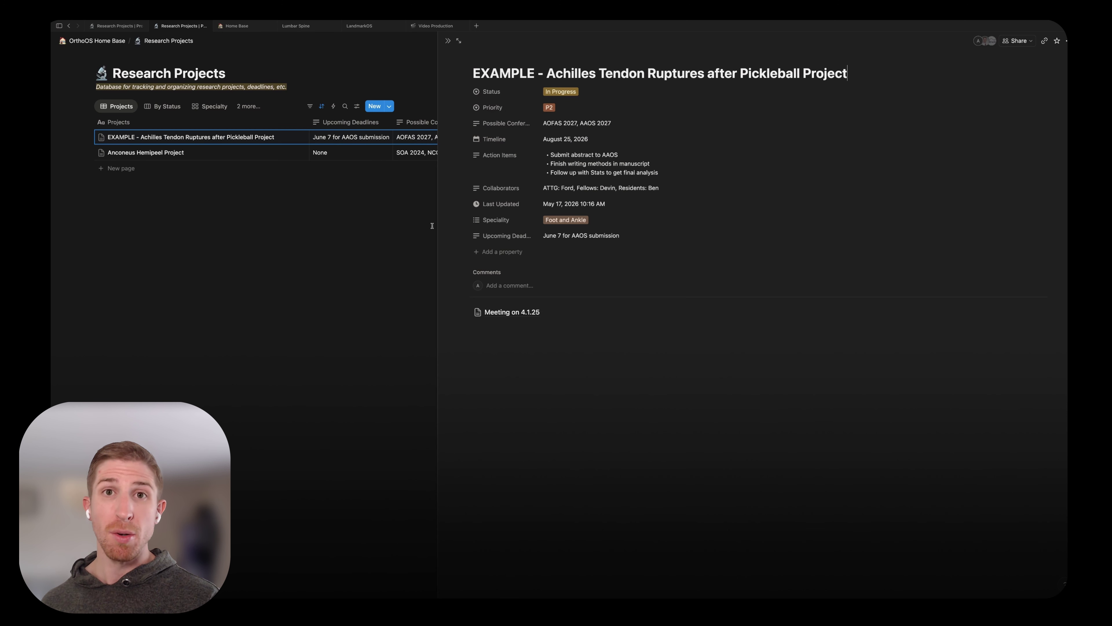
left_click(500, 312)
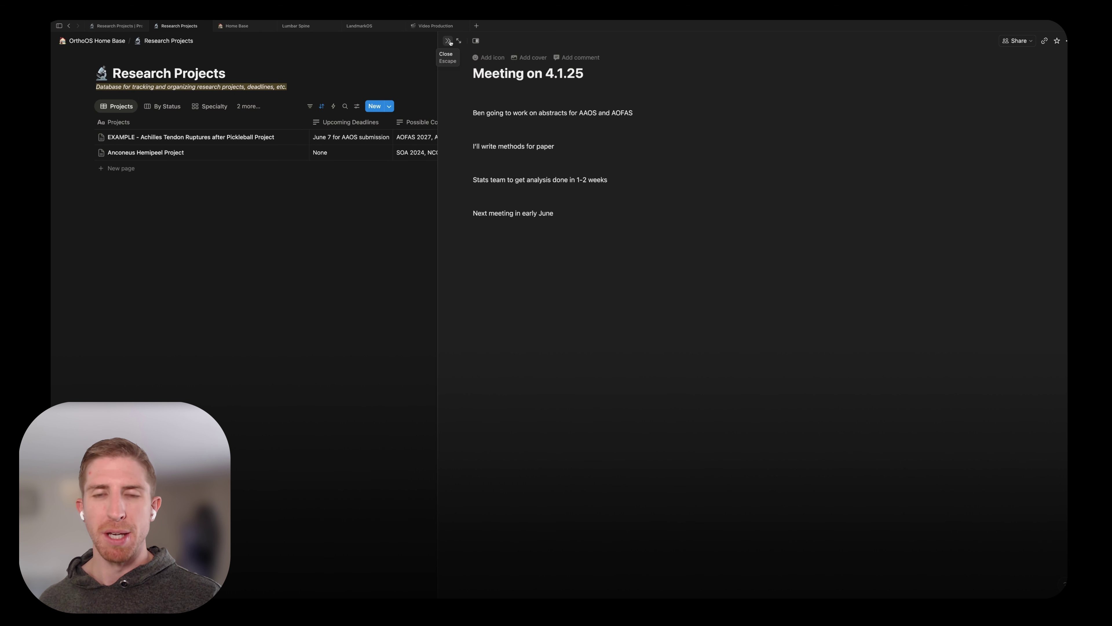
left_click(68, 26)
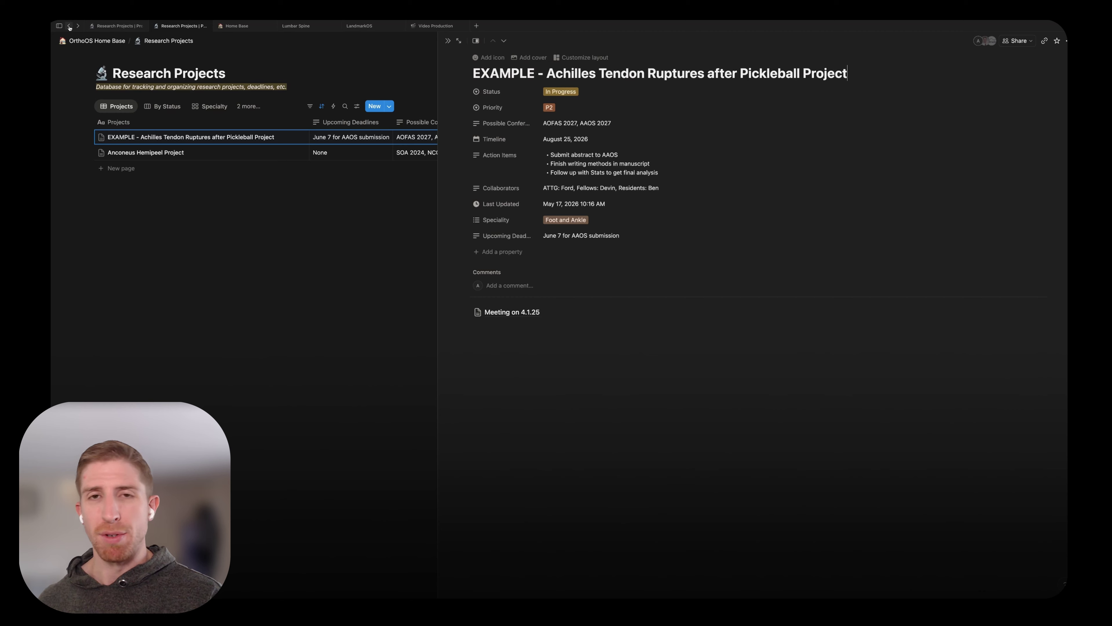
left_click(69, 26)
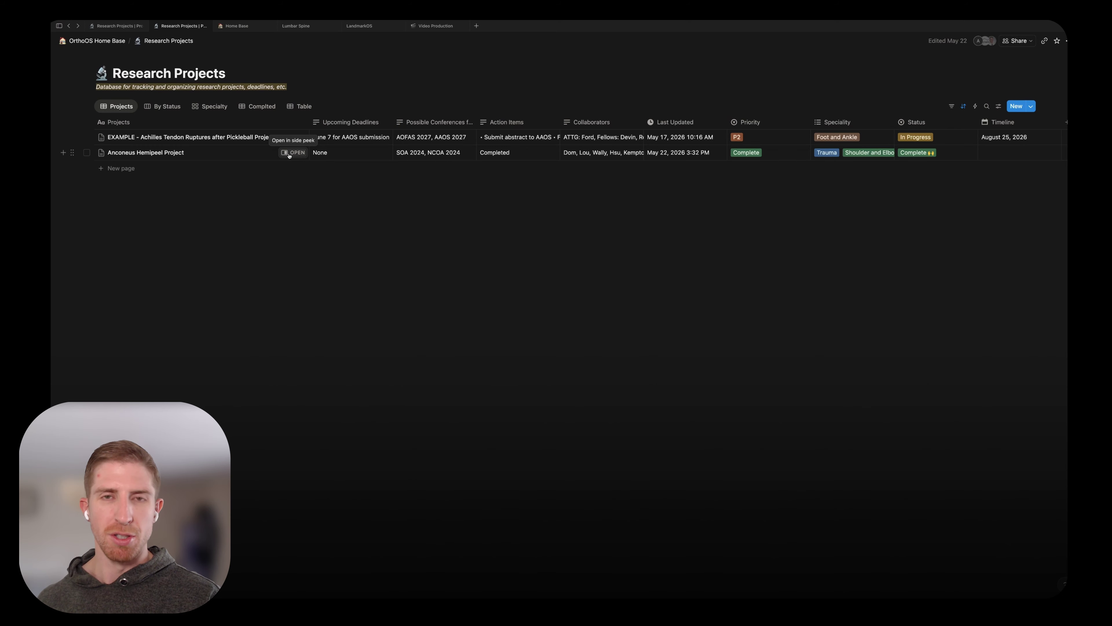
Step: Open the Anconeus Hemipeel Project, follow its library reference to the linked paper, and close the side view
left_click(288, 154)
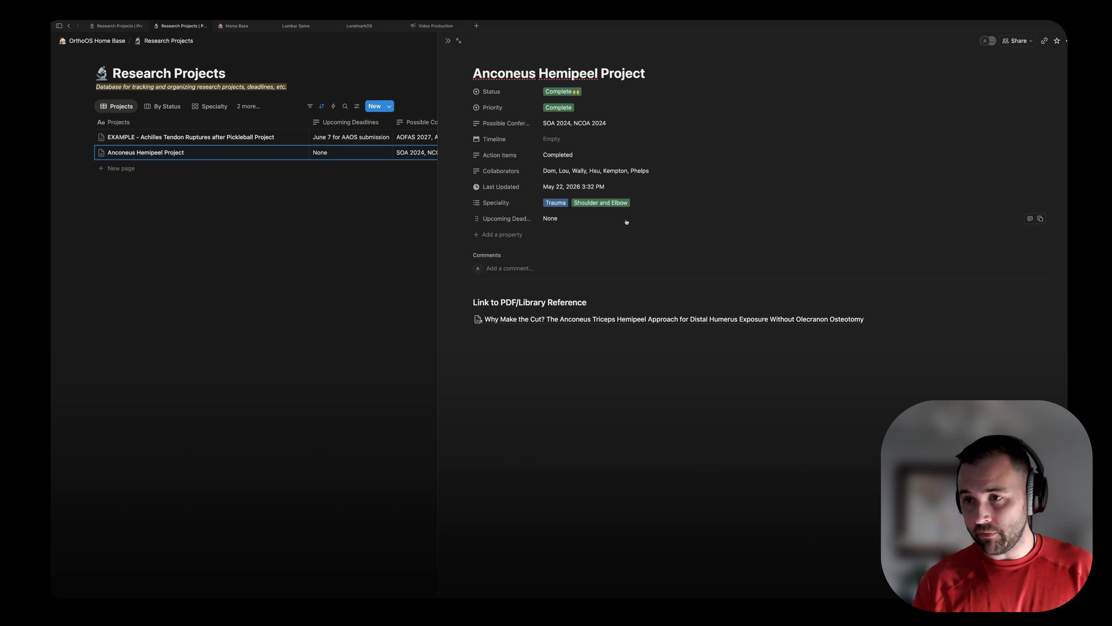
left_click(586, 317)
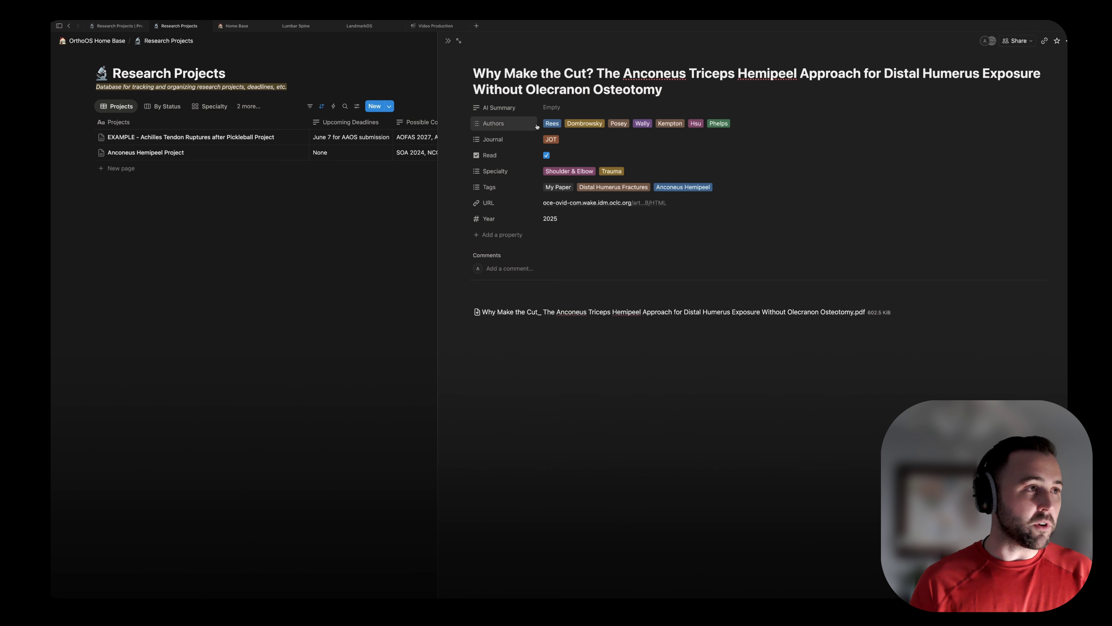
left_click(449, 42)
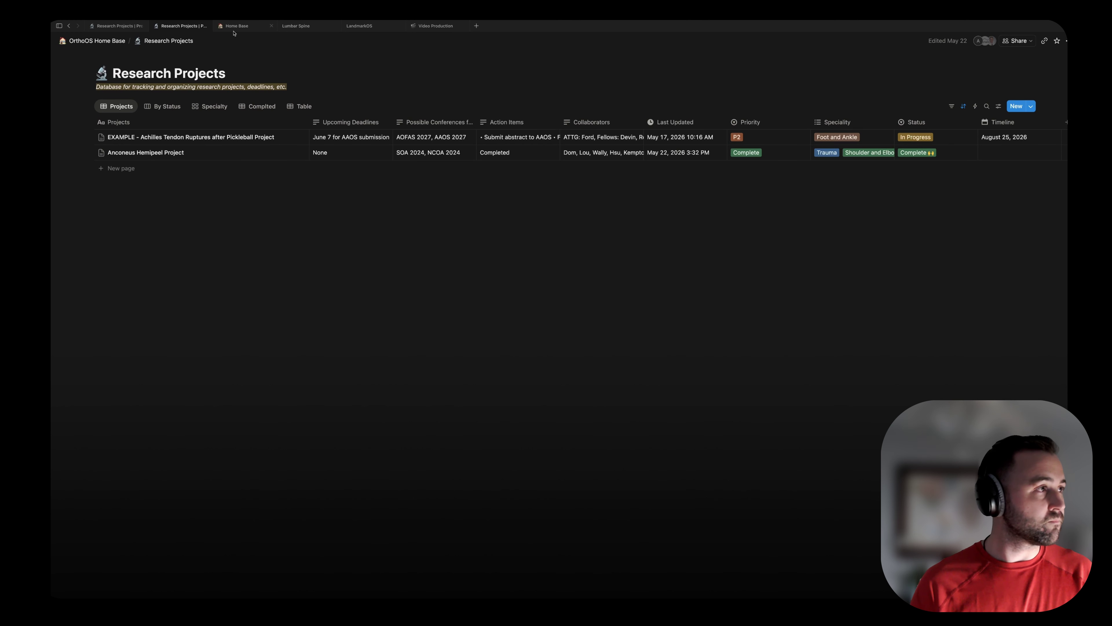
Step: Return to OrthoOS Home Base and preview the Residency Logistics page in the Logistics section
left_click(97, 40)
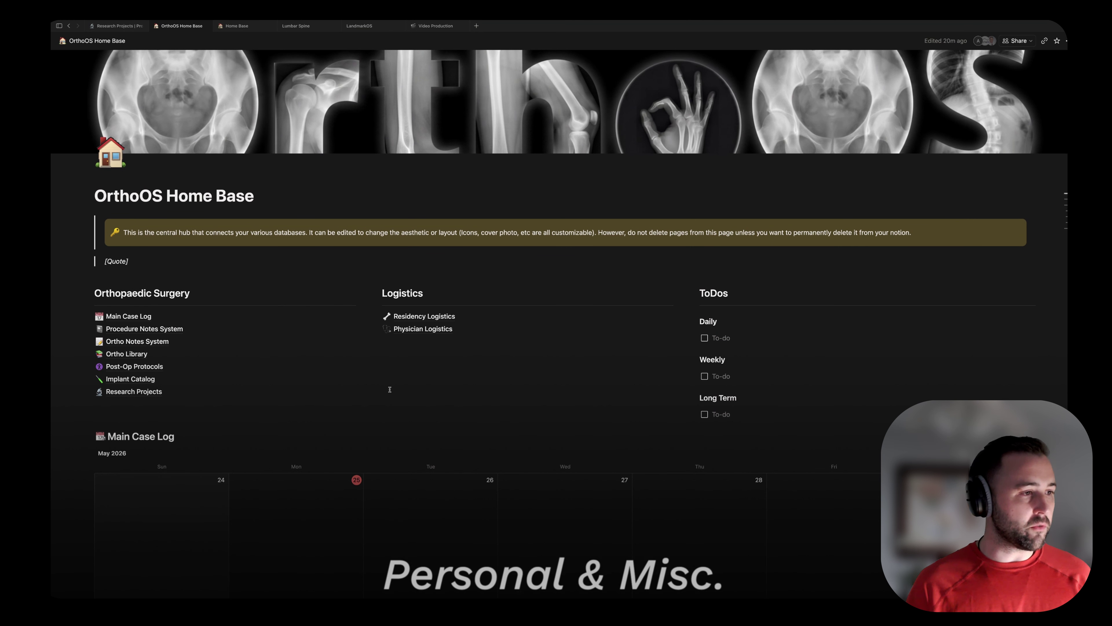
scroll(459, 378, "down", 2)
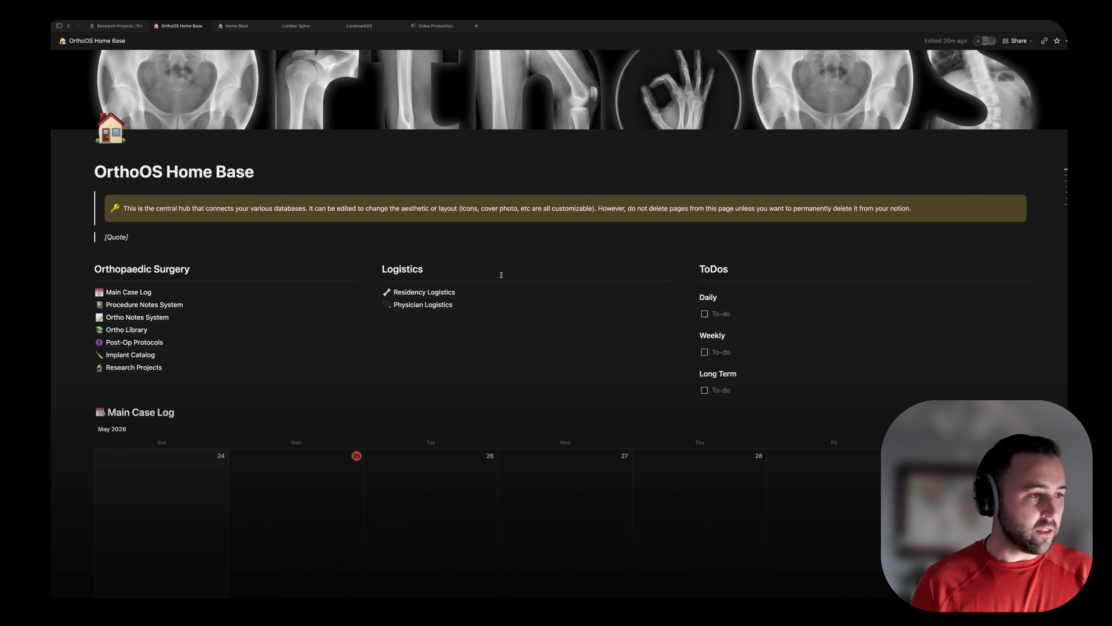
mouse_move(426, 293)
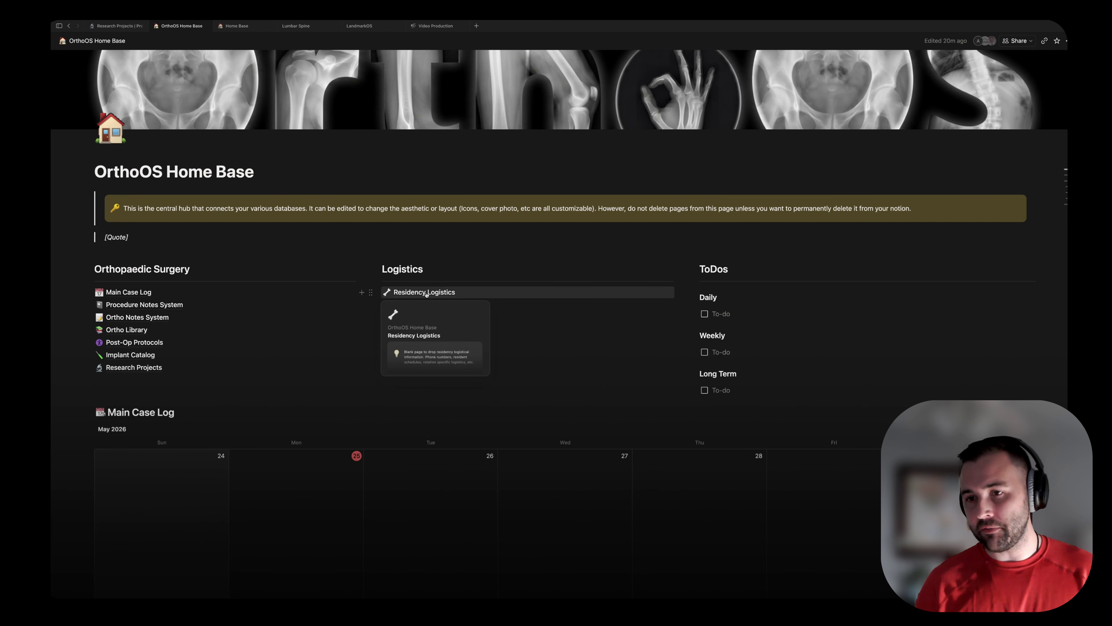